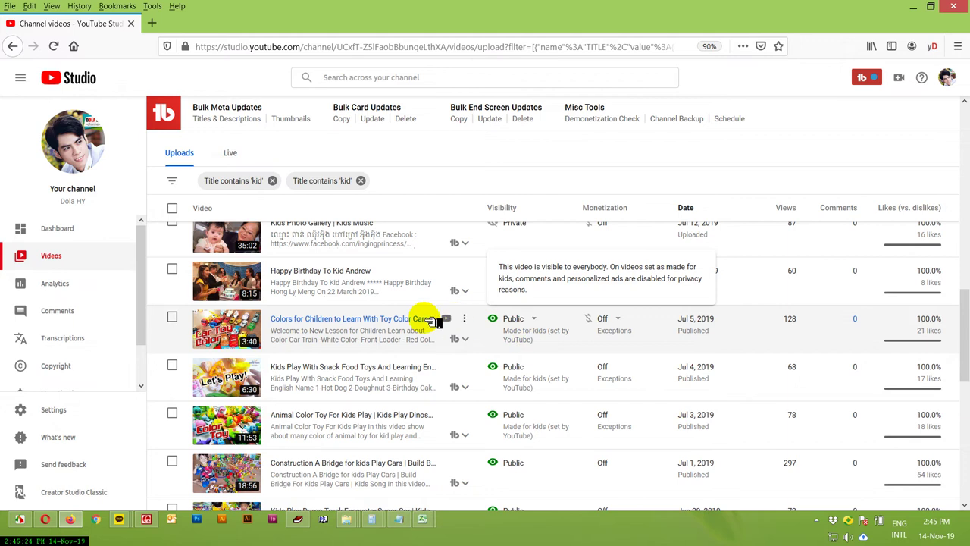
Step: Set the video "Colors for Children to Learn With Toy Color Cars" as not made for kids, save it, and return to the channel videos
left_click(399, 318)
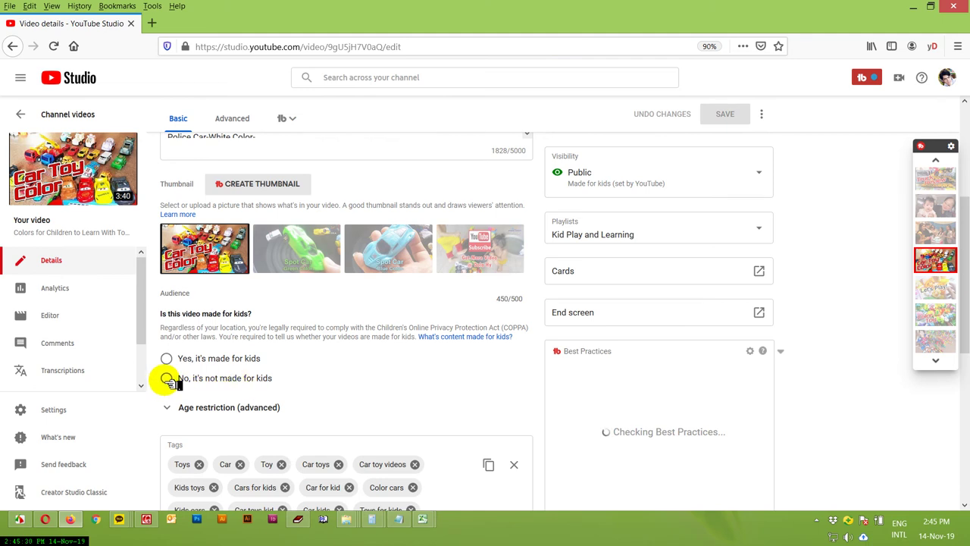
left_click(166, 378)
left_click(726, 113)
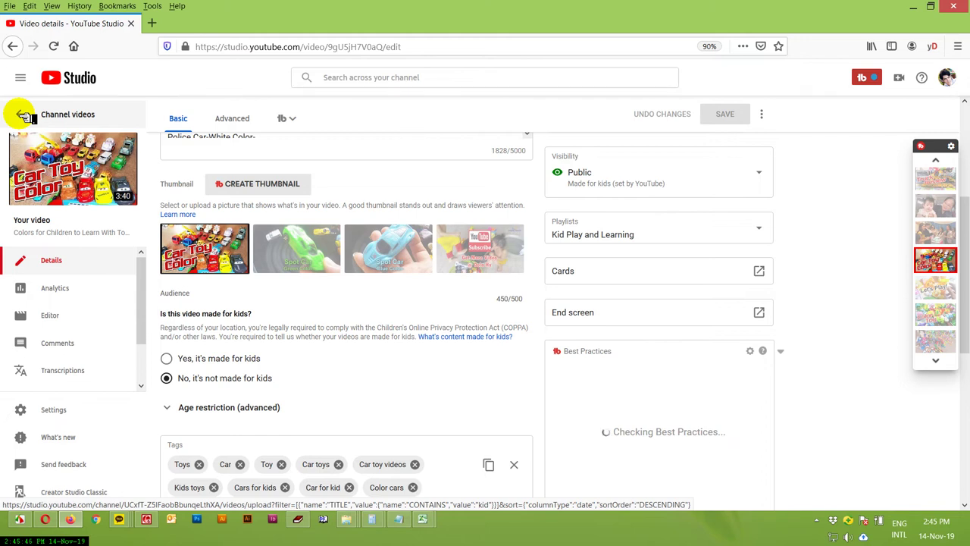
left_click(23, 115)
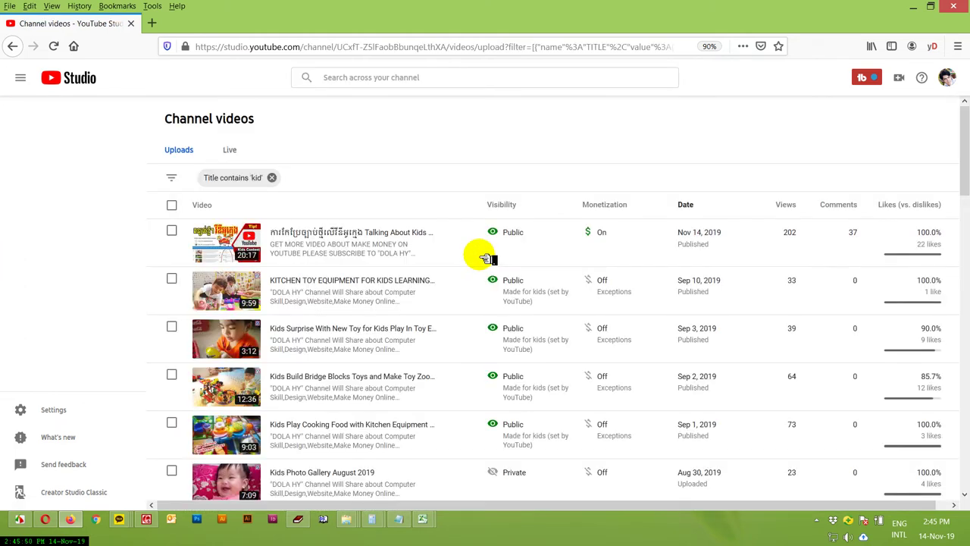
Step: Reload the video list filtered by title containing 'kid' and review each video's visibility and monetization status
scroll(541, 351, "down", 8)
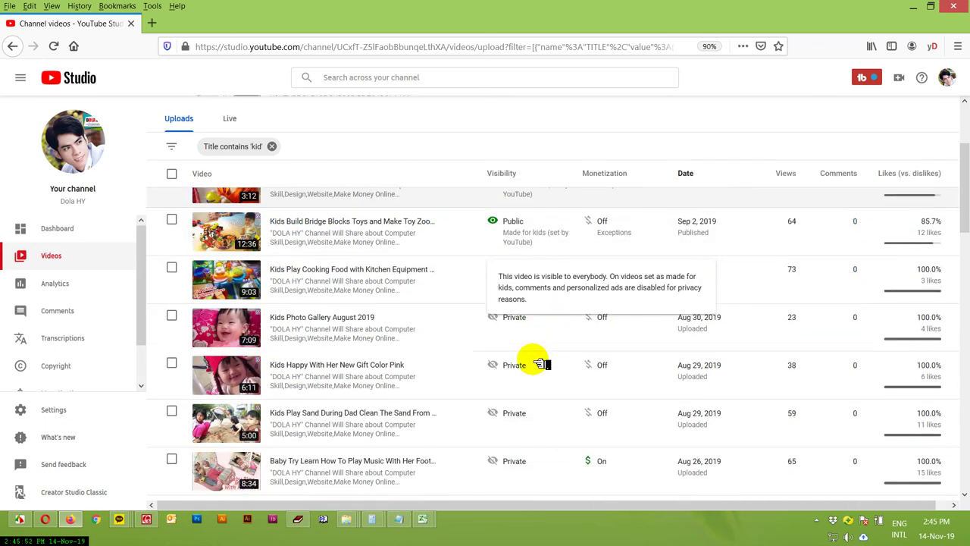
scroll(540, 363, "down", 4)
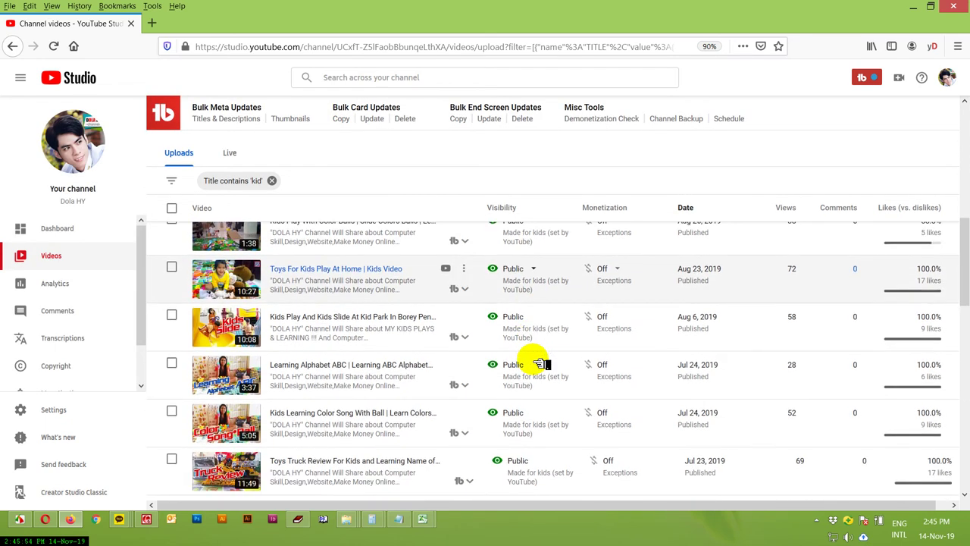
scroll(538, 364, "down", 3)
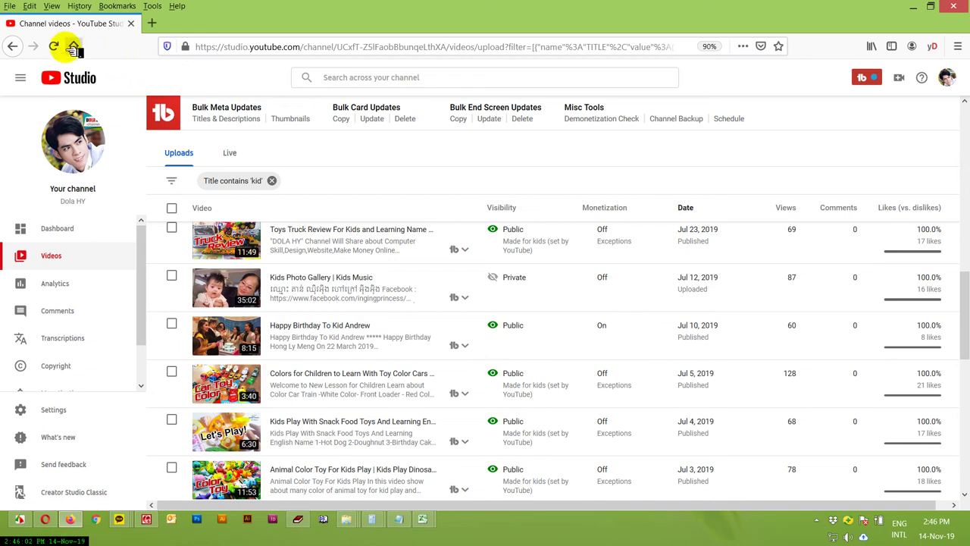
left_click(53, 47)
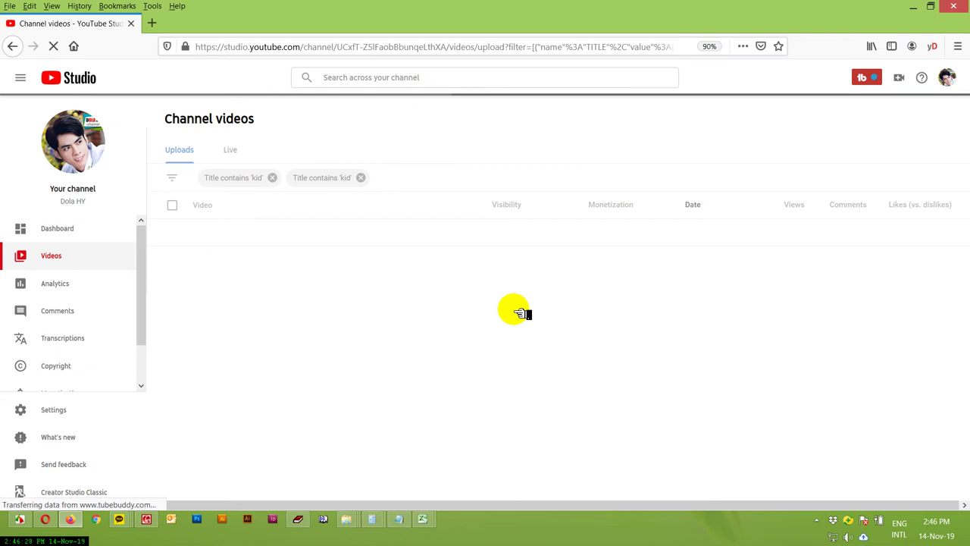
scroll(515, 310, "down", 3)
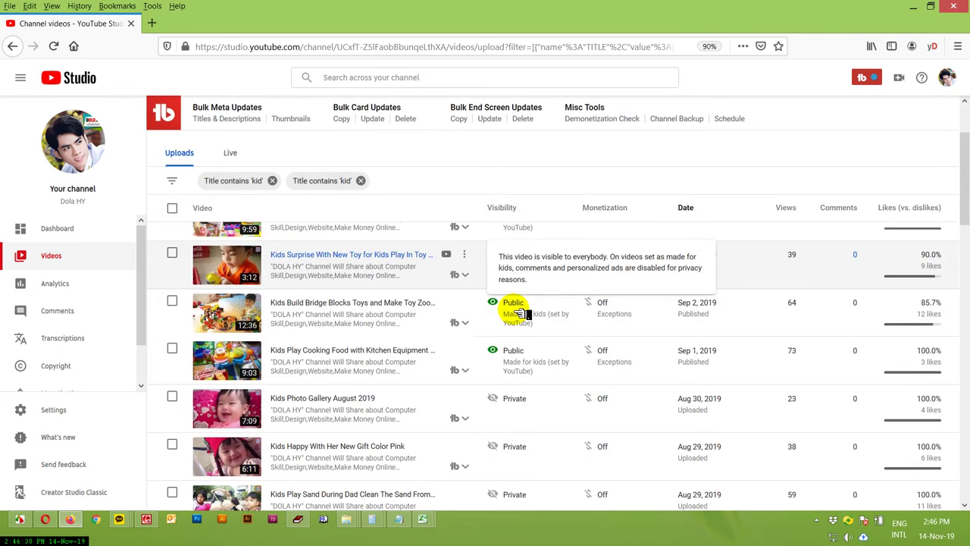
scroll(686, 388, "down", 9)
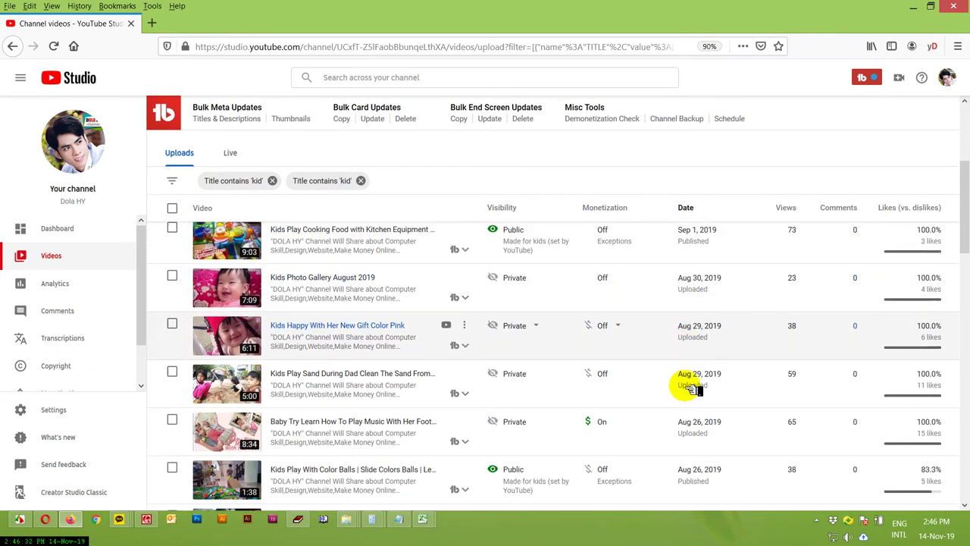
scroll(691, 390, "down", 1)
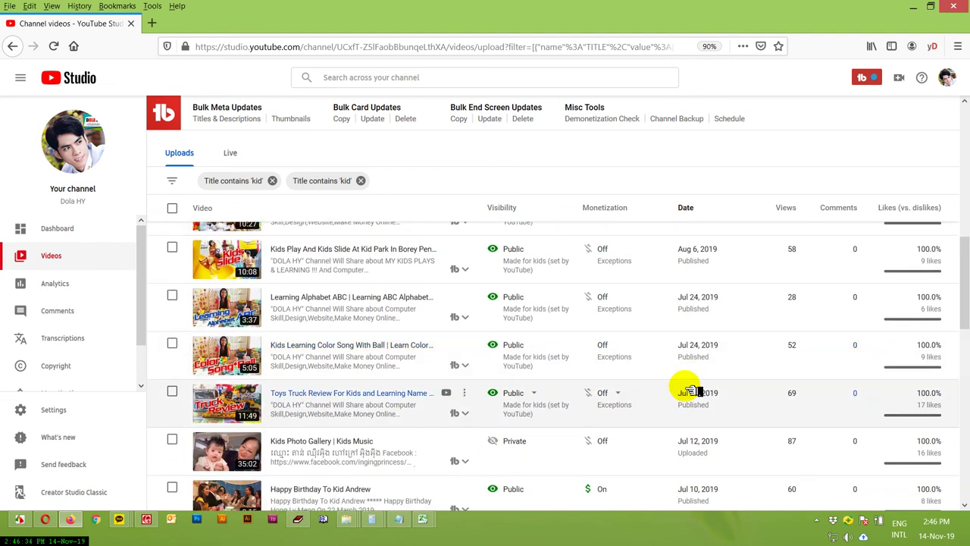
scroll(688, 388, "down", 5)
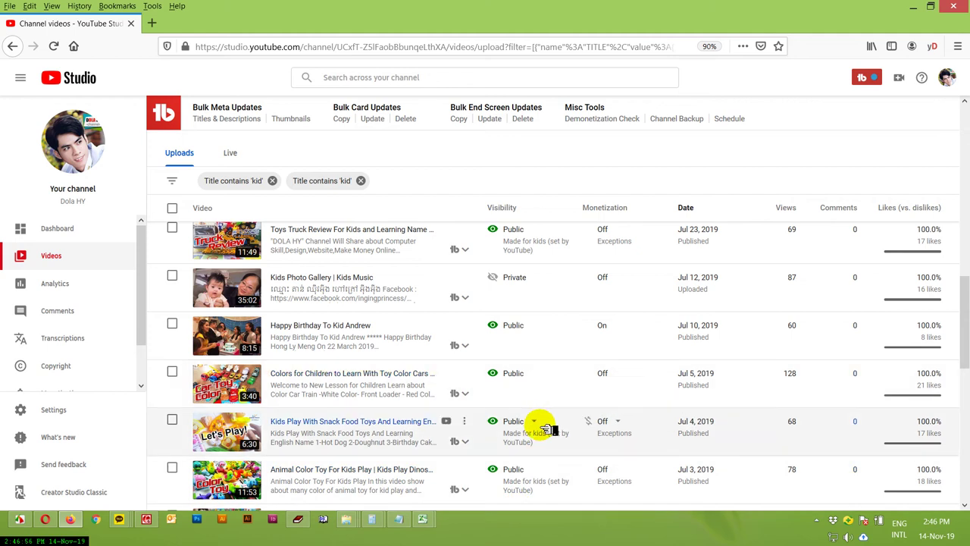
Step: Start a new video upload with the file "How To Make Monetization And Insert AD Break.avi" from the NEW VIEWO folder
left_click(902, 77)
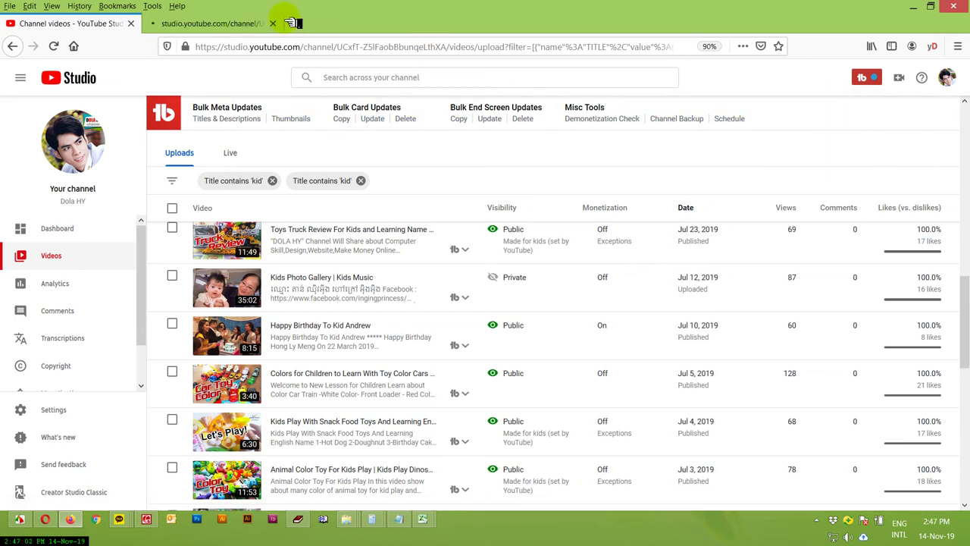
left_click(247, 23)
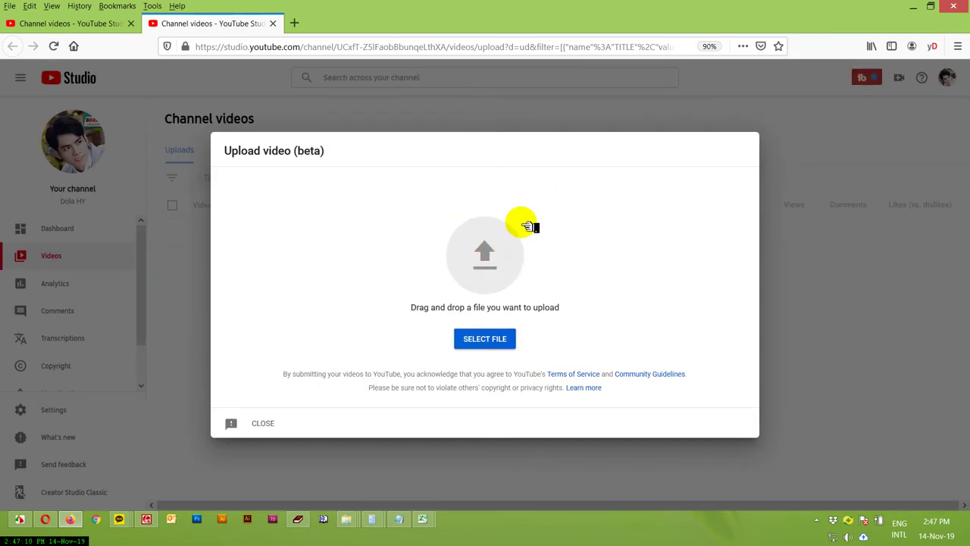
left_click(482, 338)
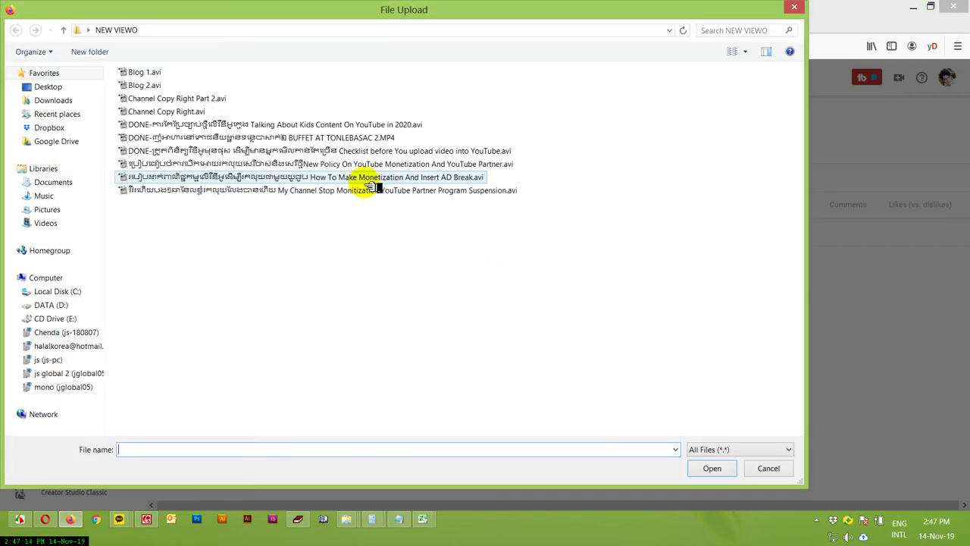
left_click(259, 166)
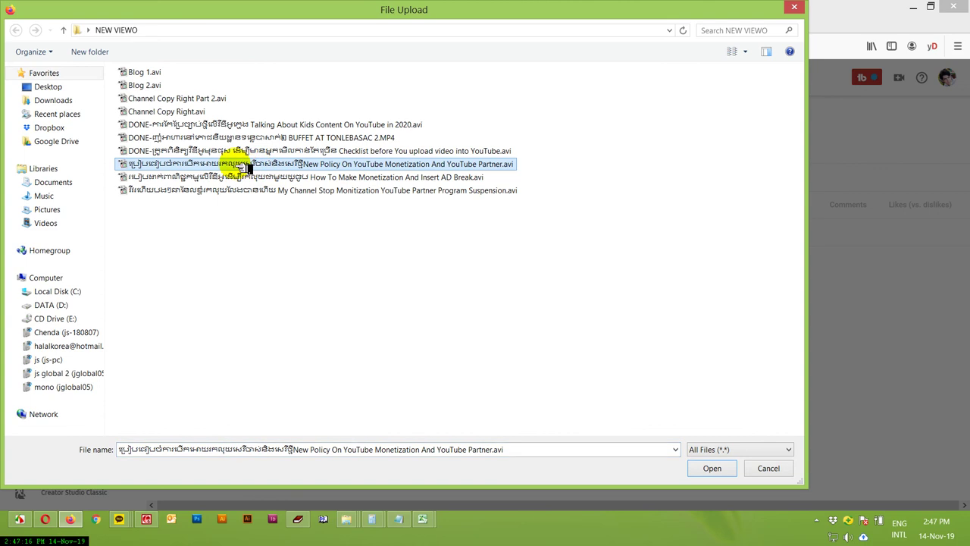
left_click_drag(557, 169, 504, 166)
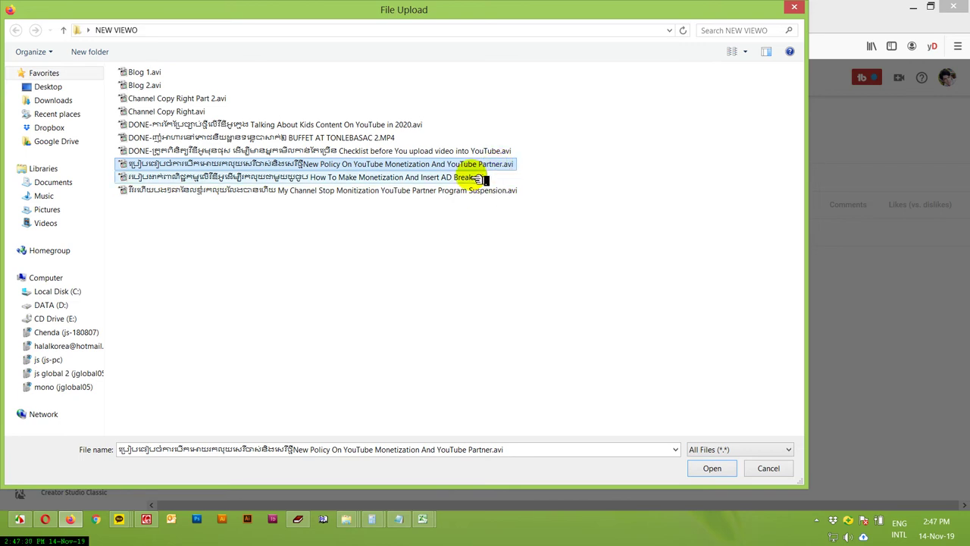
left_click(480, 178)
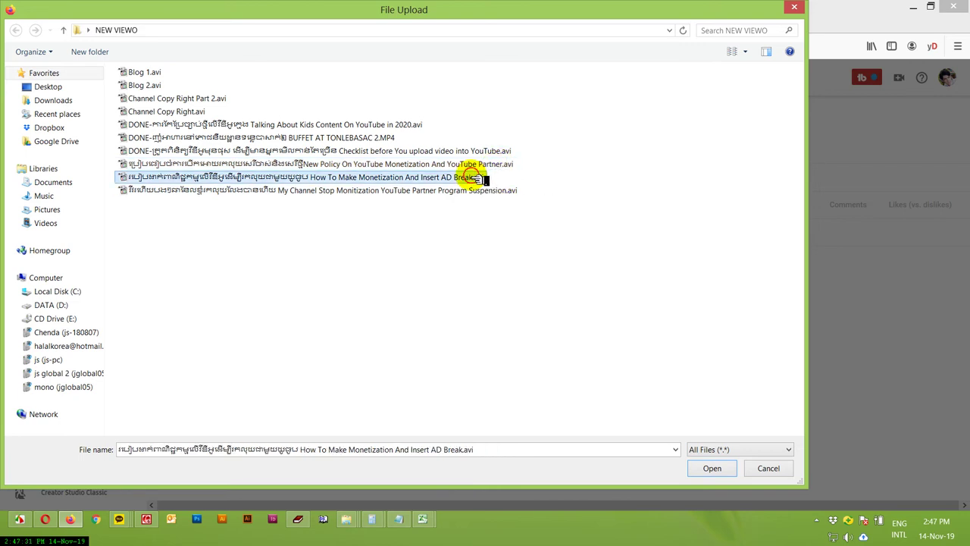
left_click(708, 475)
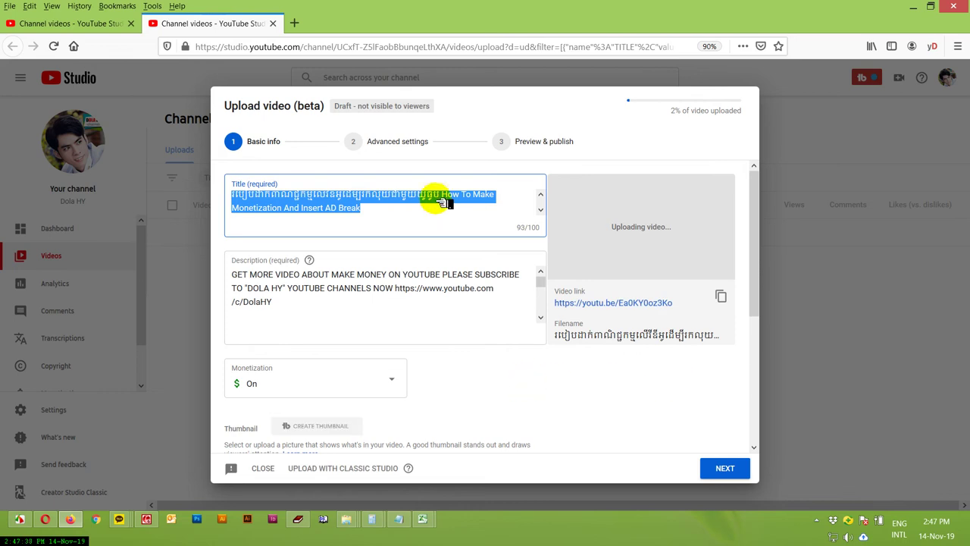
Step: Copy the uploaded video's title and paste it into the Notepad document, replacing all the old text
right_click(353, 213)
left_click(372, 245)
left_click(397, 519)
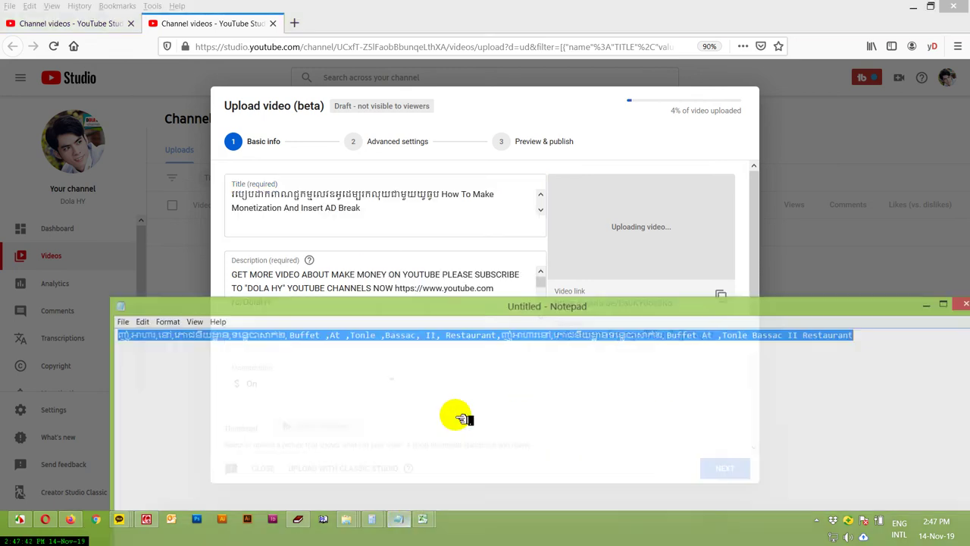
key("ctrl+v")
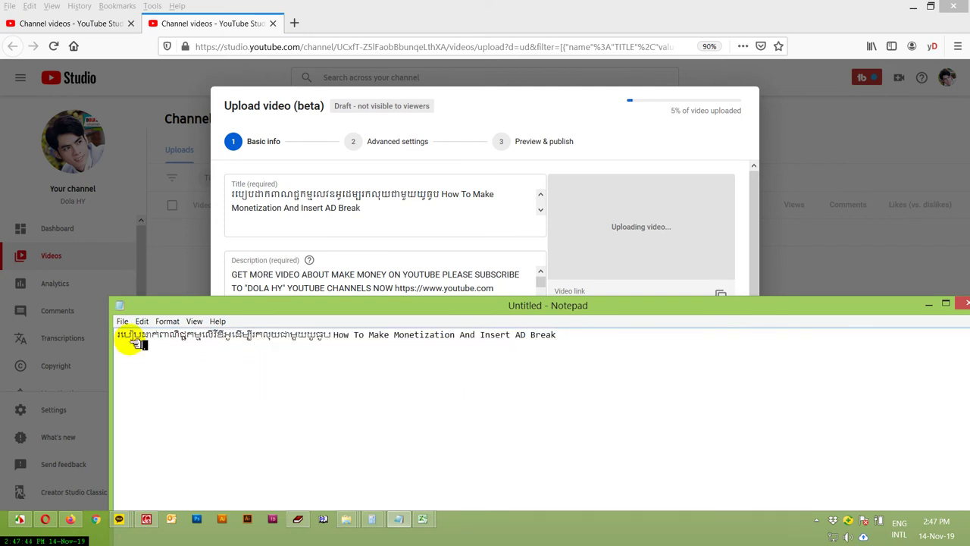
Step: Insert commas between the Khmer words of the pasted title and before the word "How"
type(",")
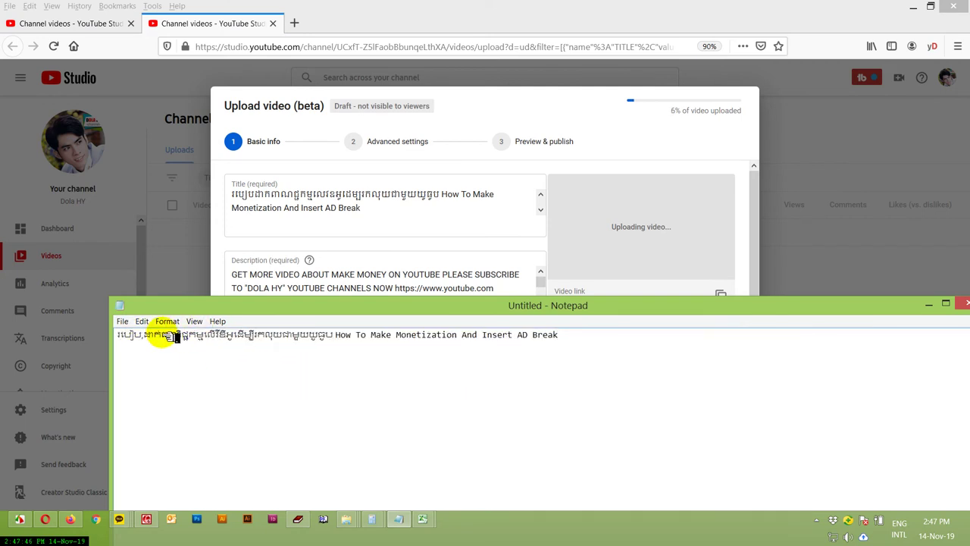
left_click(160, 334)
type(",")
left_click(207, 335)
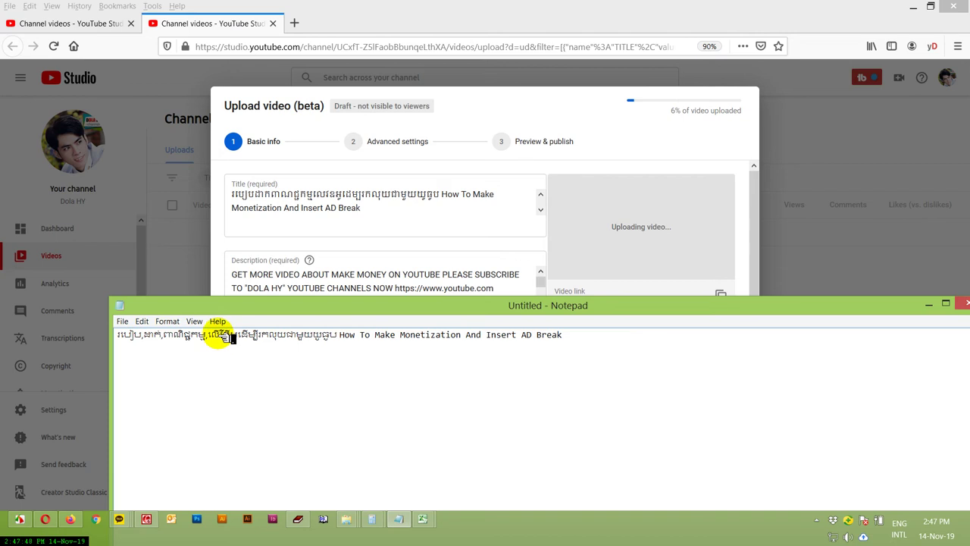
type(",លើ,")
left_click(275, 334)
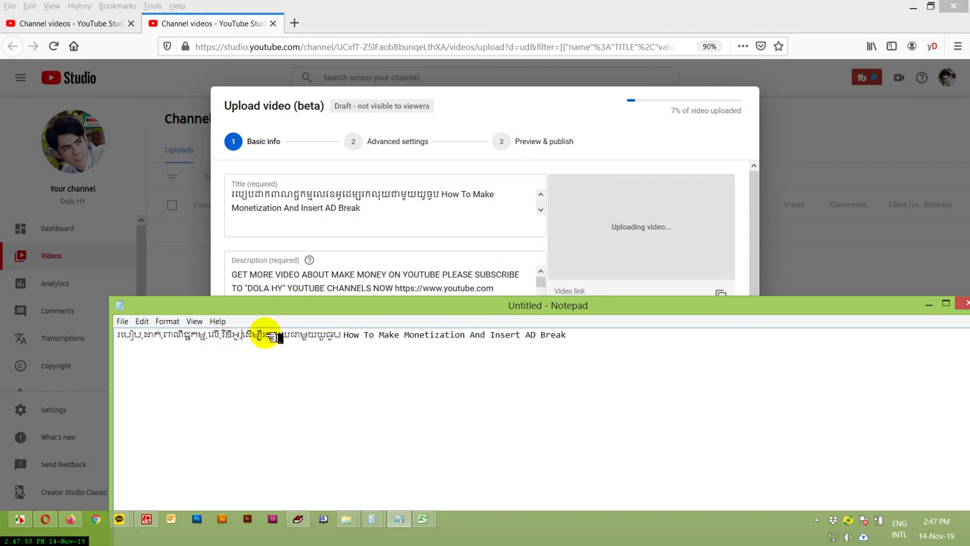
type(",")
left_click(305, 334)
type(",")
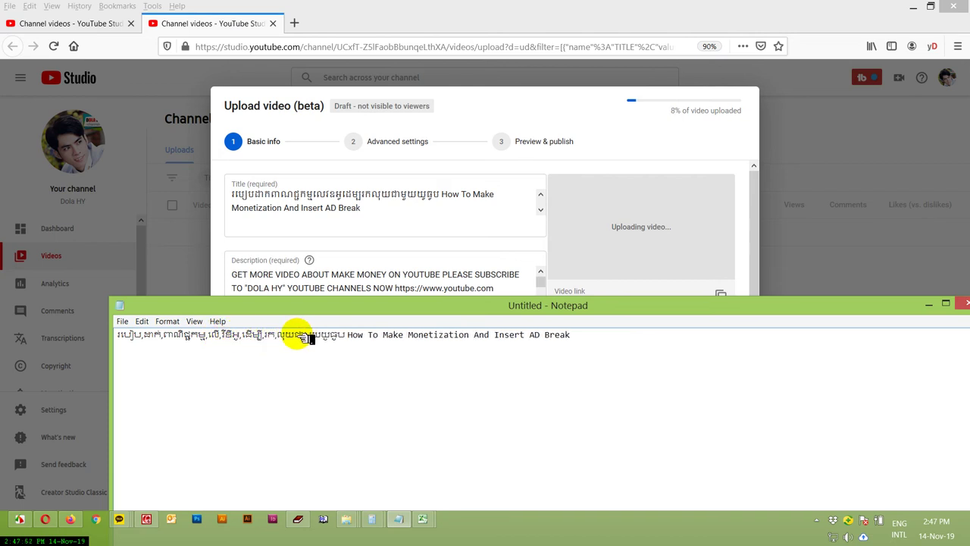
left_click(294, 334)
type(",")
left_click(307, 334)
type(",")
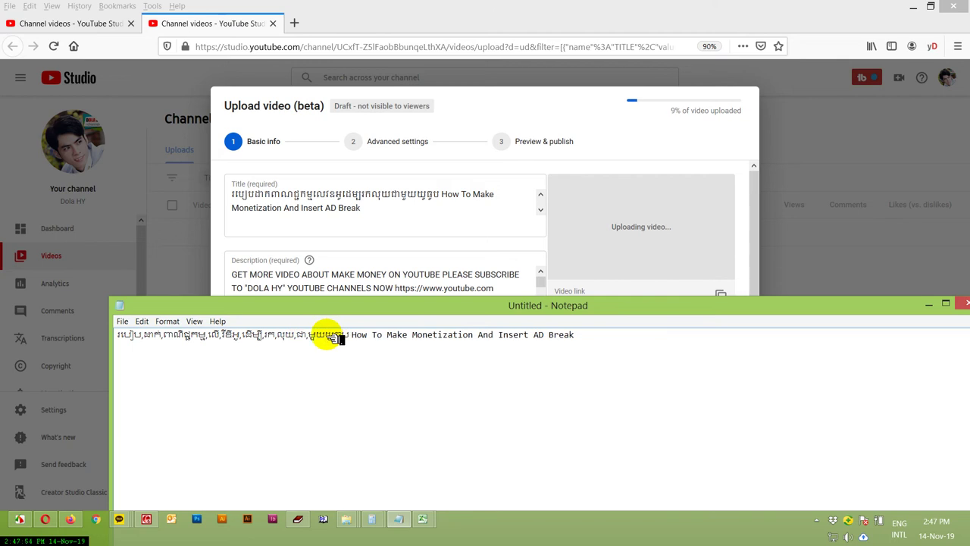
left_click(326, 335)
type(",")
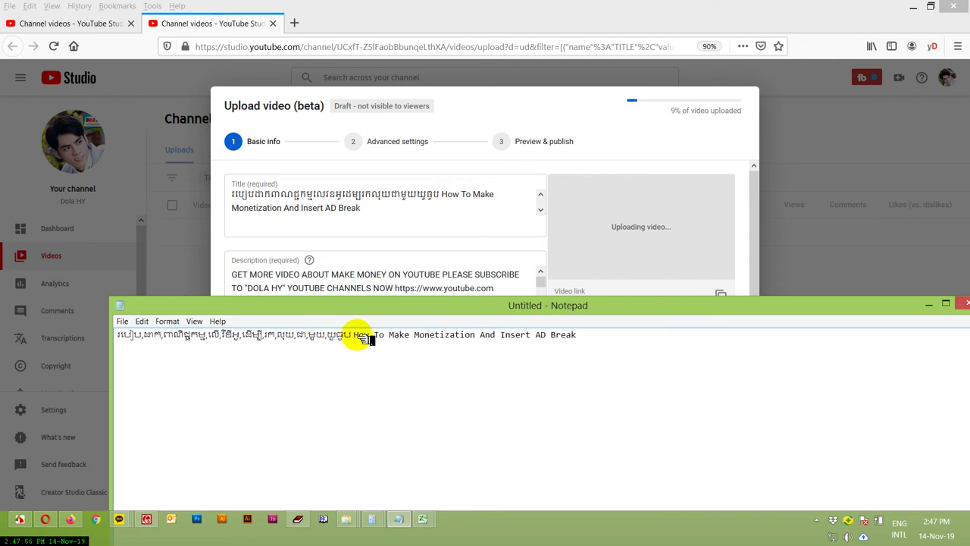
mouse_move(357, 339)
left_mouse_down()
mouse_move(345, 339)
mouse_move(356, 341)
left_mouse_up()
key("Right")
type(",")
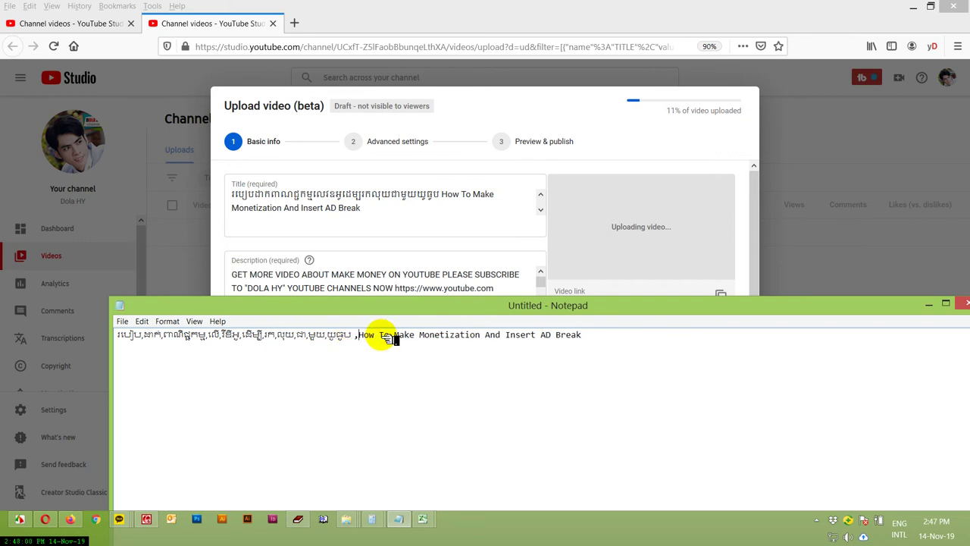
Step: Separate the English words How, To, Make, Monetization, And, Insert, AD, Break with commas, ending with a trailing comma
left_click(379, 338)
type(",")
left_click(395, 338)
type(",To,")
left_click(424, 339)
type(",To,")
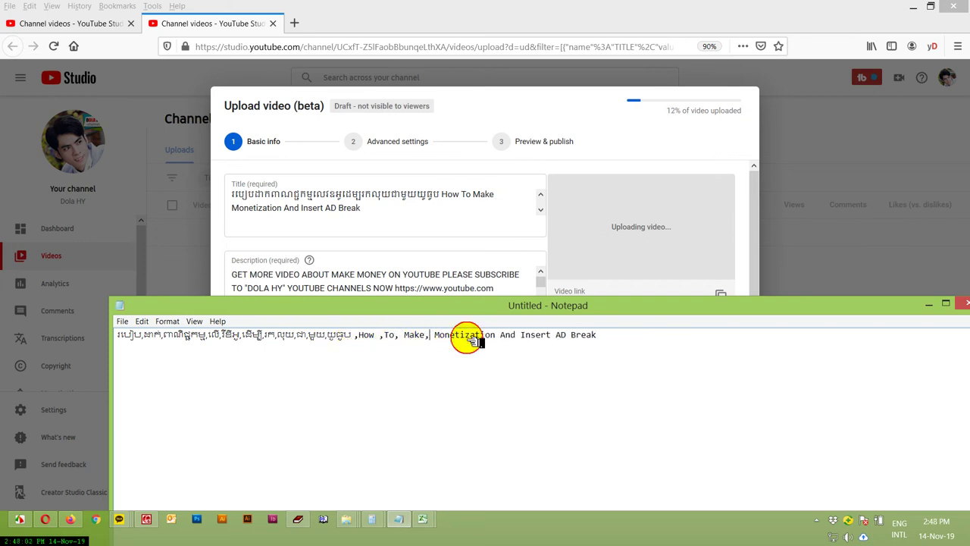
left_click(497, 339)
type(",")
left_click(529, 339)
type(",")
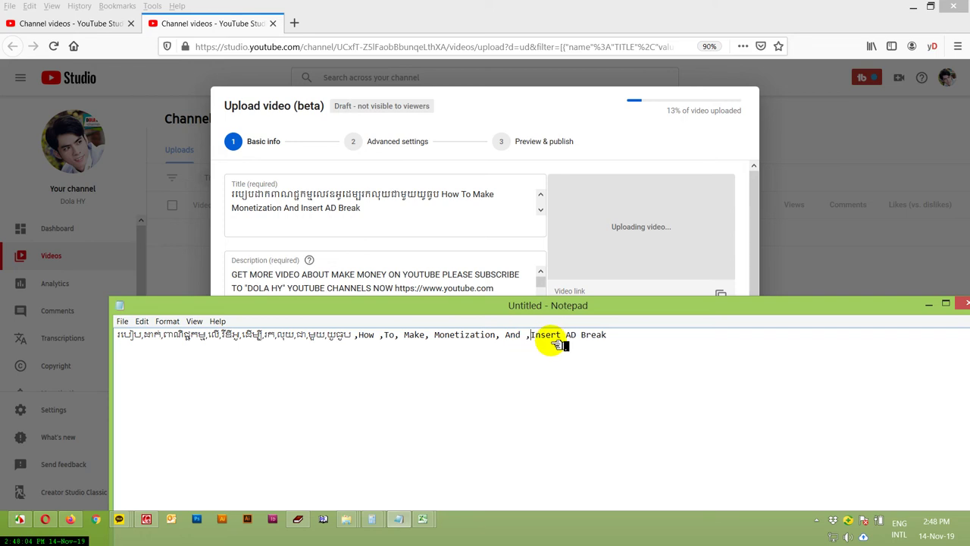
left_click(563, 338)
type(",")
left_click(583, 339)
type(",")
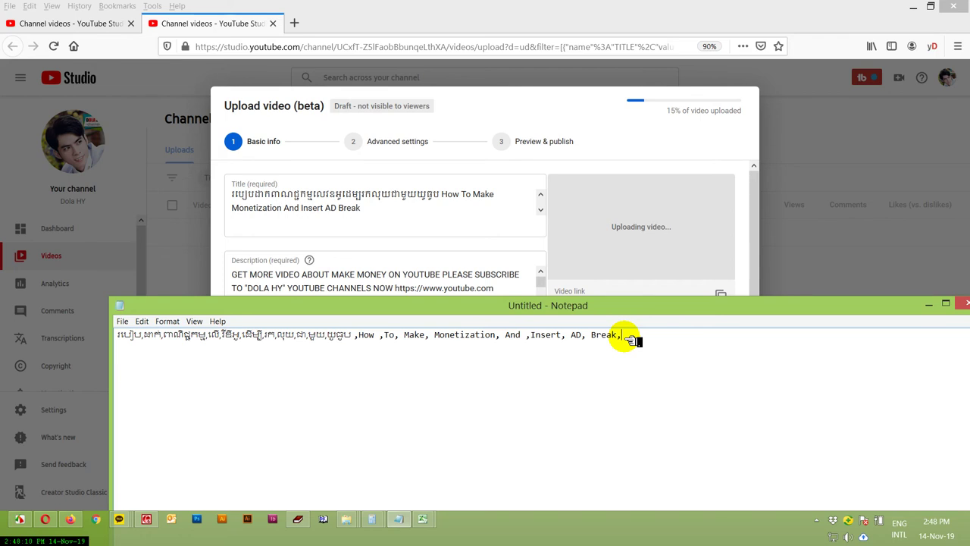
Step: Copy the full video title from the upload form again and append it after the comma-separated keywords in Notepad
key("ctrl+a")
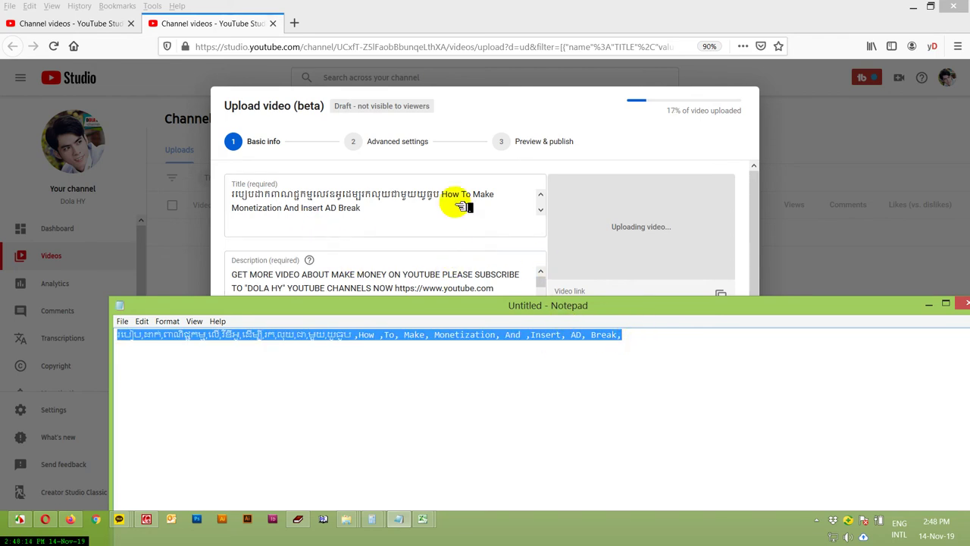
left_click(396, 212)
key("ctrl+a")
key("ctrl+v")
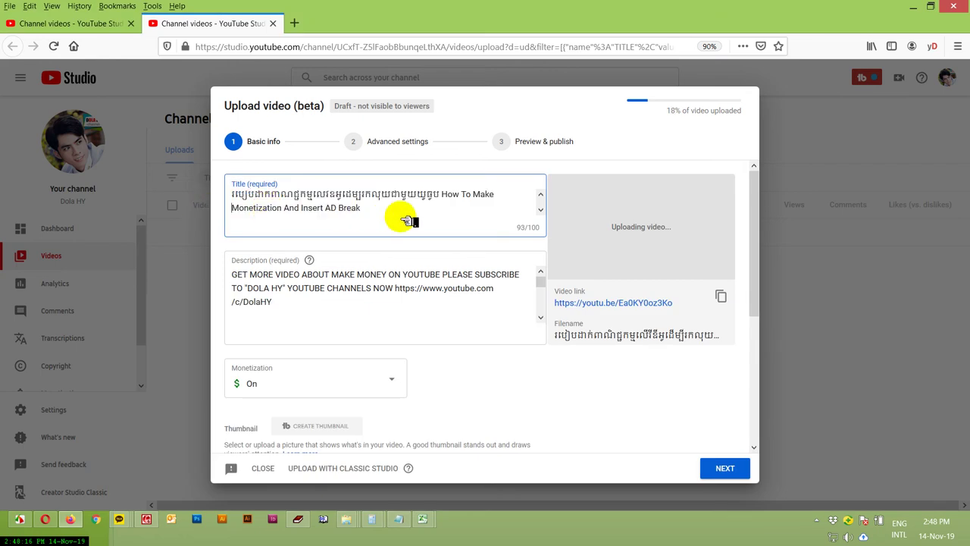
key("ctrl+a")
left_click(397, 518)
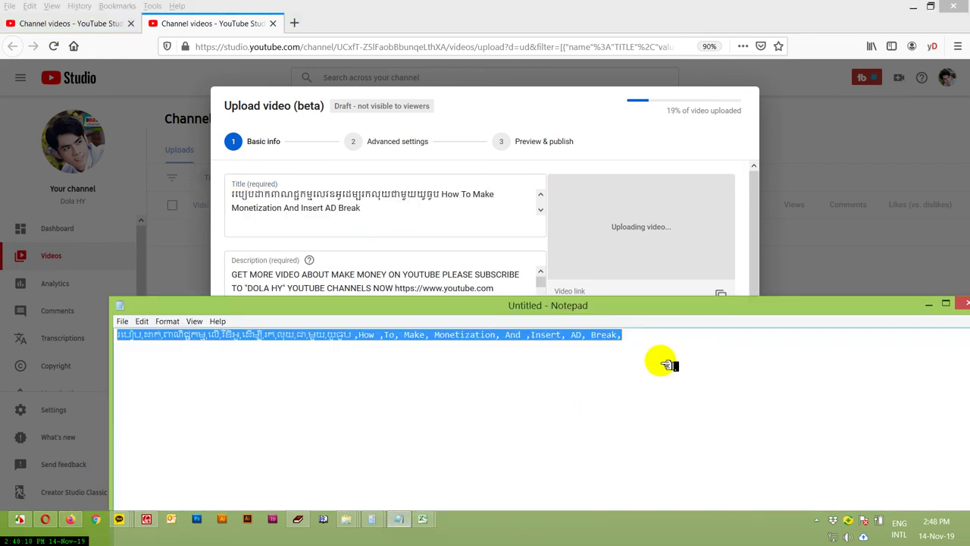
left_click(656, 337)
key("ctrl+v")
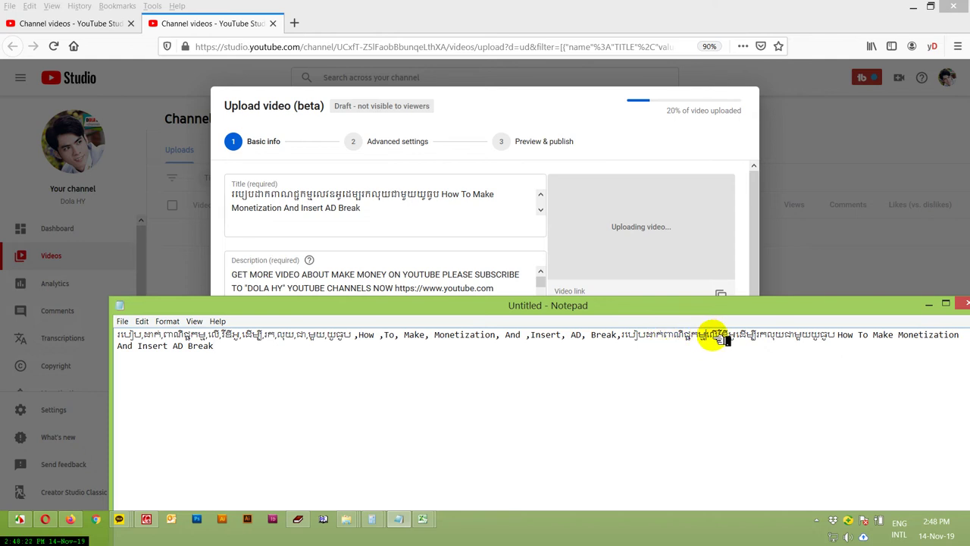
Step: Split the appended title into comma-separated phrases, including How To Make, Monetization And, Insert AD Break, and copy the entire keyword text
left_click(839, 334)
type(",")
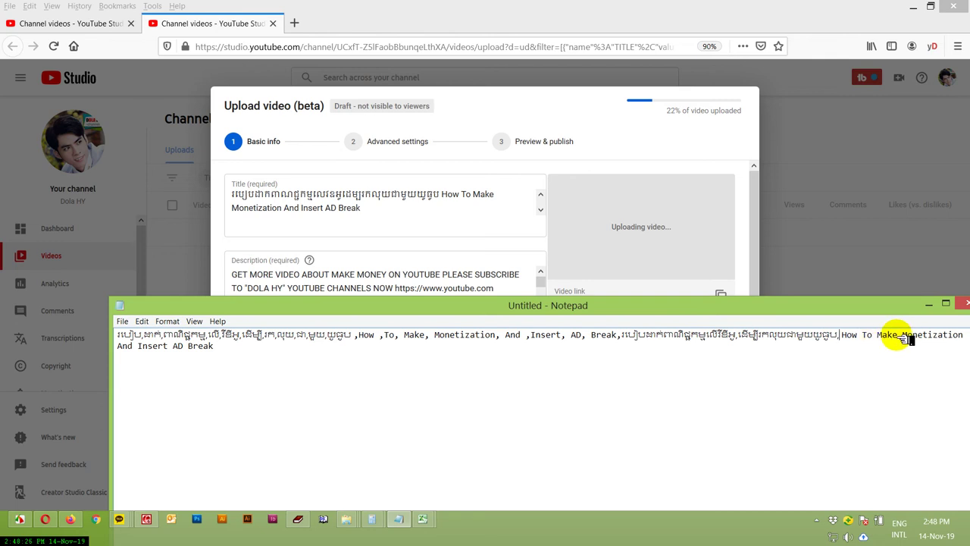
left_click(898, 334)
type(",")
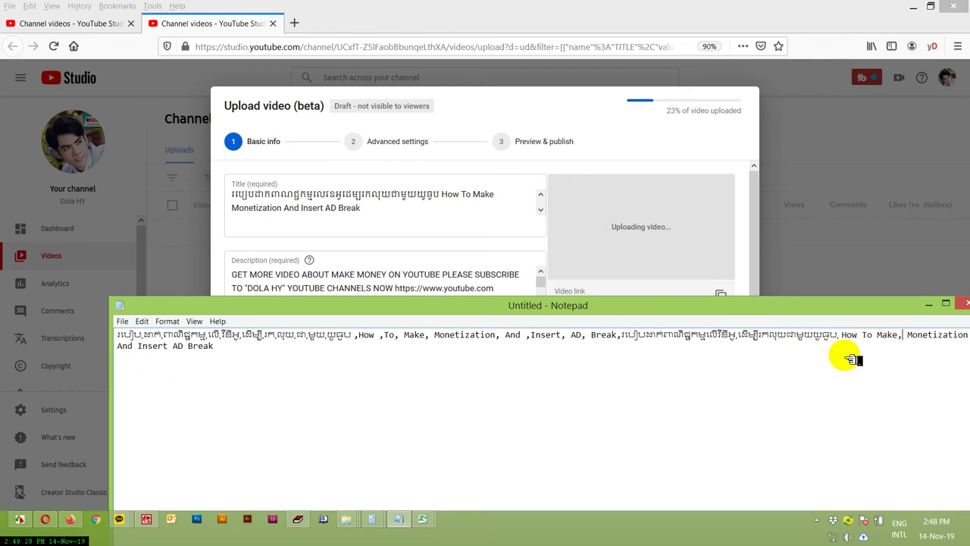
left_click(966, 335)
type(",")
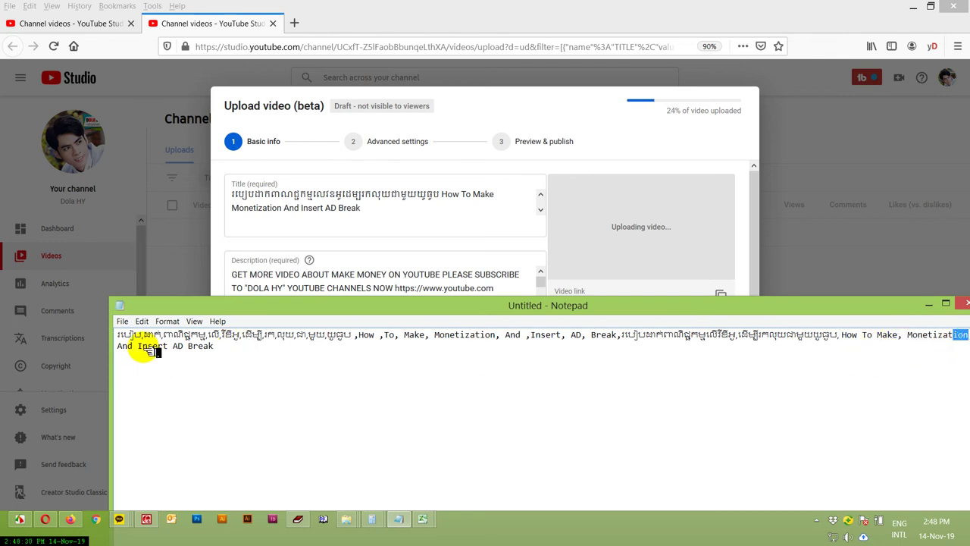
left_click(138, 348)
type(",")
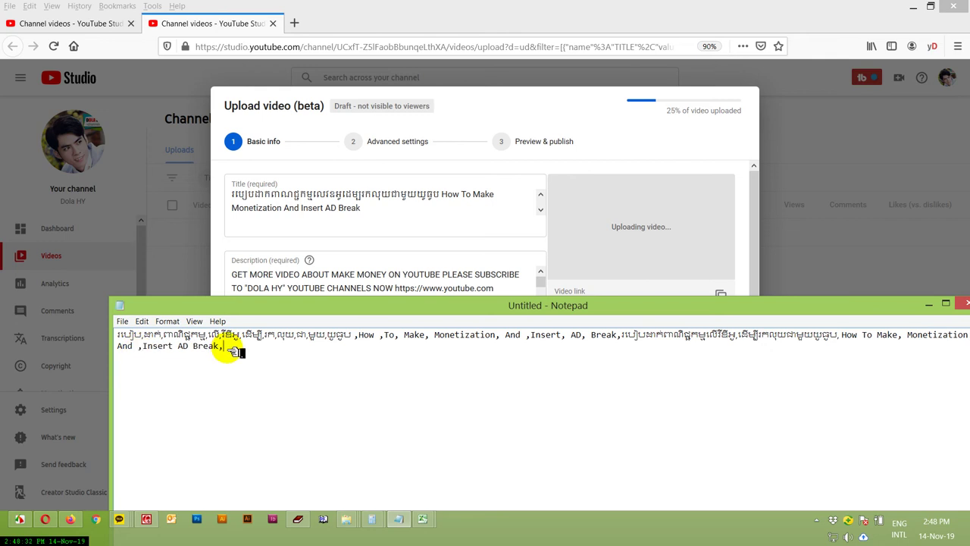
left_click_drag(235, 352, 91, 307)
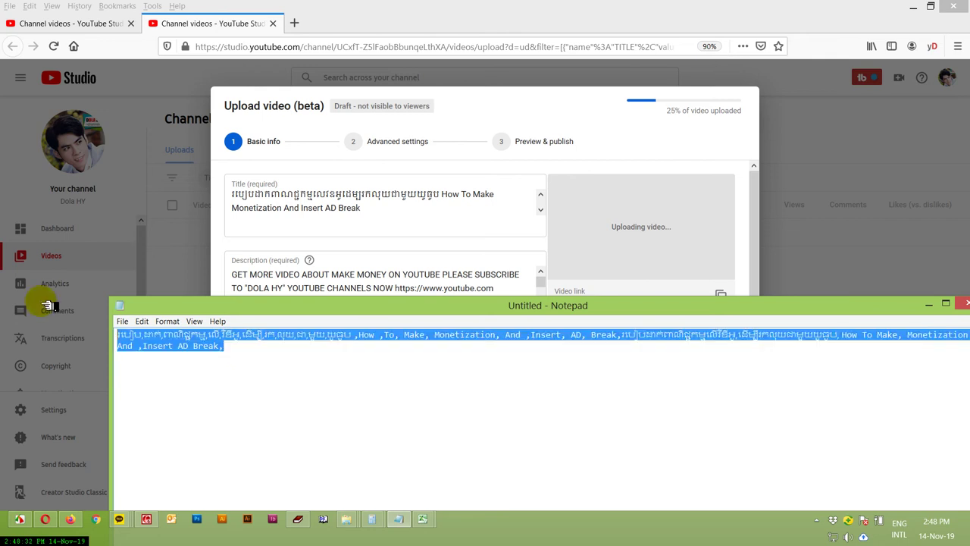
Step: Switch back to the YouTube Studio upload form and try to proceed to the advanced settings
left_click(735, 242)
scroll(372, 228, "down", 3)
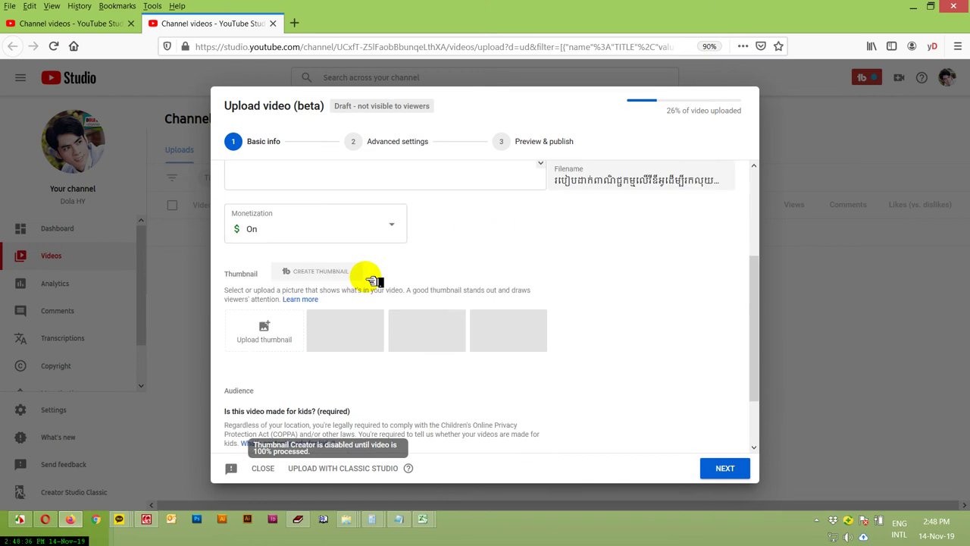
left_click(390, 141)
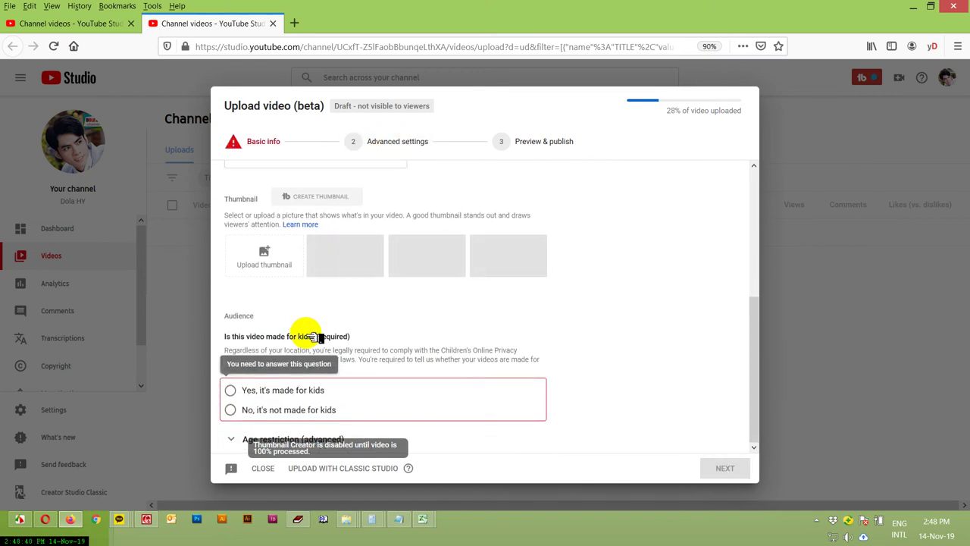
Step: Examine the Basic info form from the title and description down to the required made-for-kids question
scroll(313, 337, "up", 3)
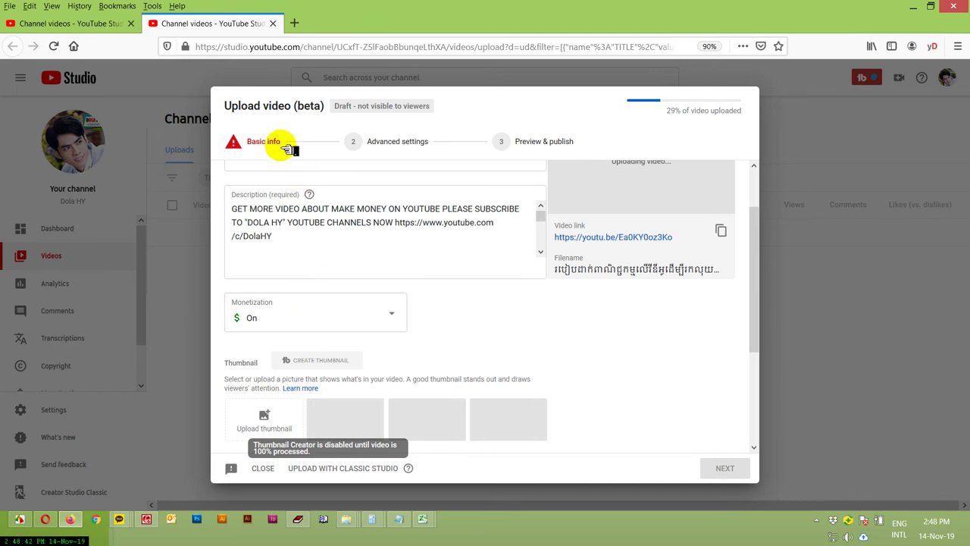
scroll(318, 240, "up", 1)
scroll(321, 240, "down", 3)
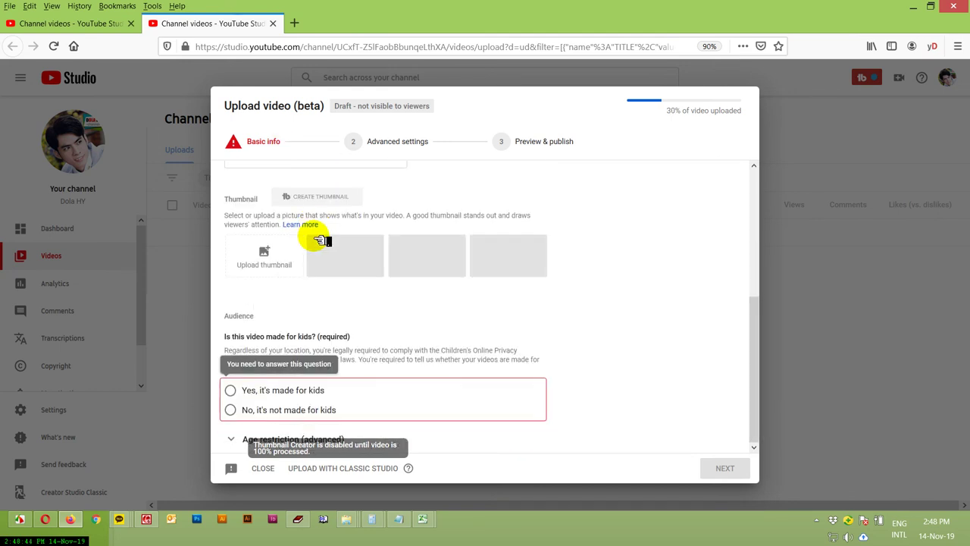
scroll(322, 240, "up", 3)
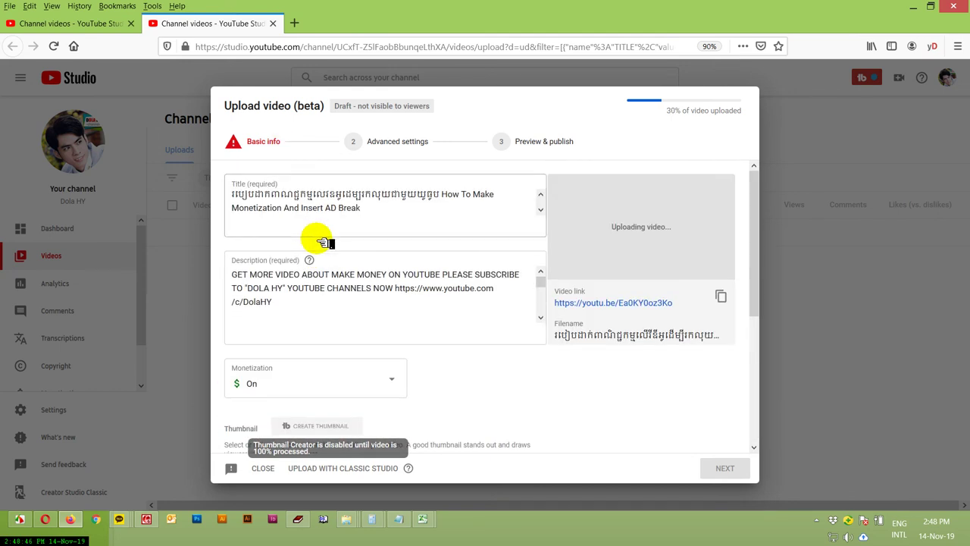
scroll(315, 280, "down", 3)
scroll(465, 336, "down", 2)
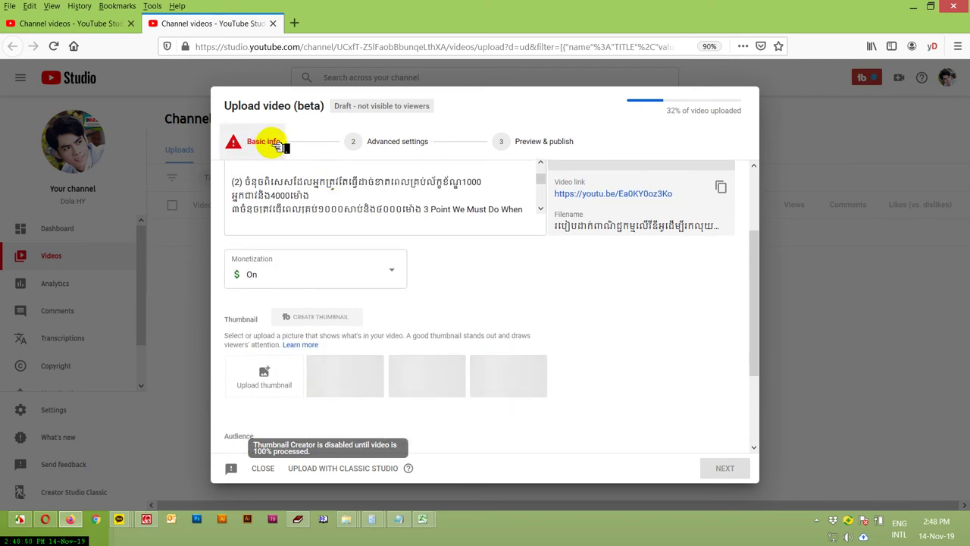
scroll(417, 332, "down", 1)
scroll(417, 332, "down", 2)
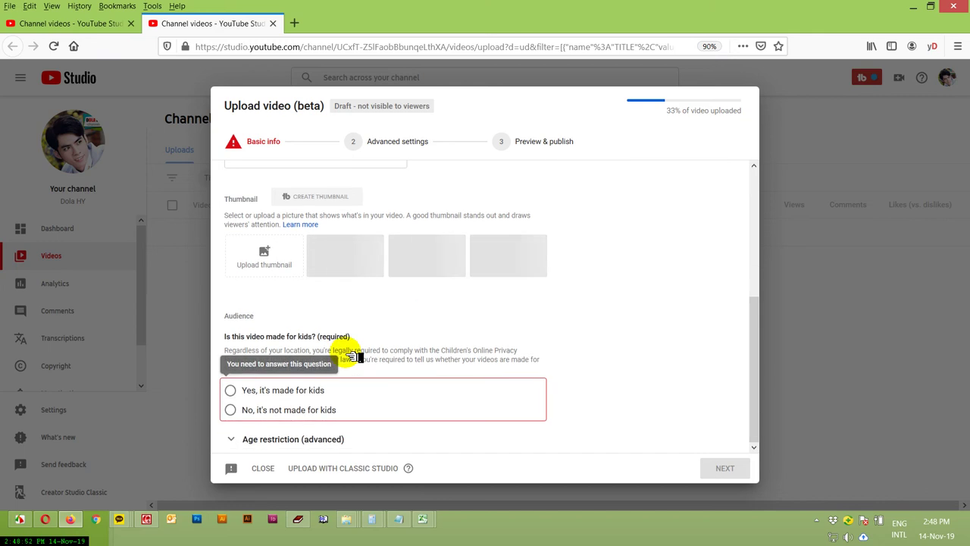
scroll(501, 326, "up", 5)
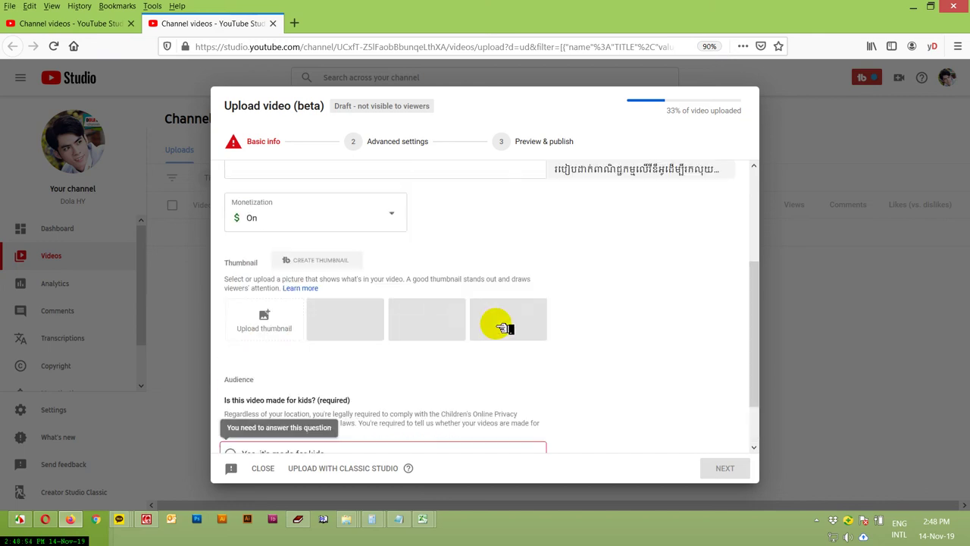
scroll(504, 335, "down", 5)
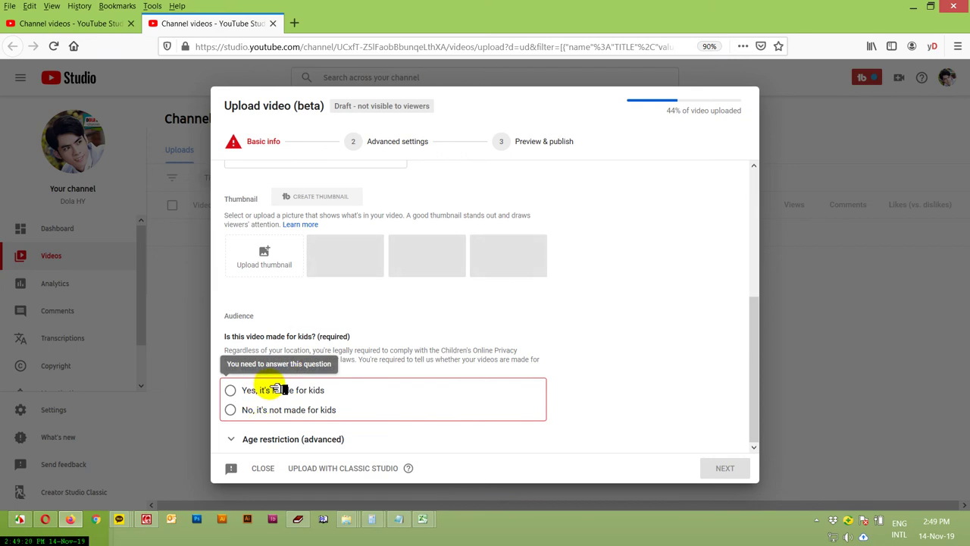
Step: Answer the audience question with "Yes, it's made for kids" and read the notice about its restrictions
left_click(231, 390)
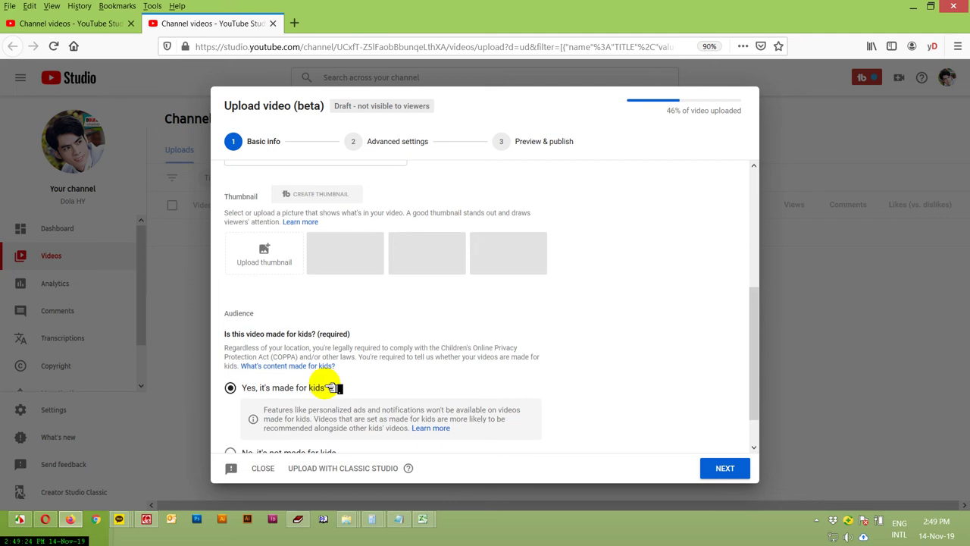
scroll(270, 386, "down", 2)
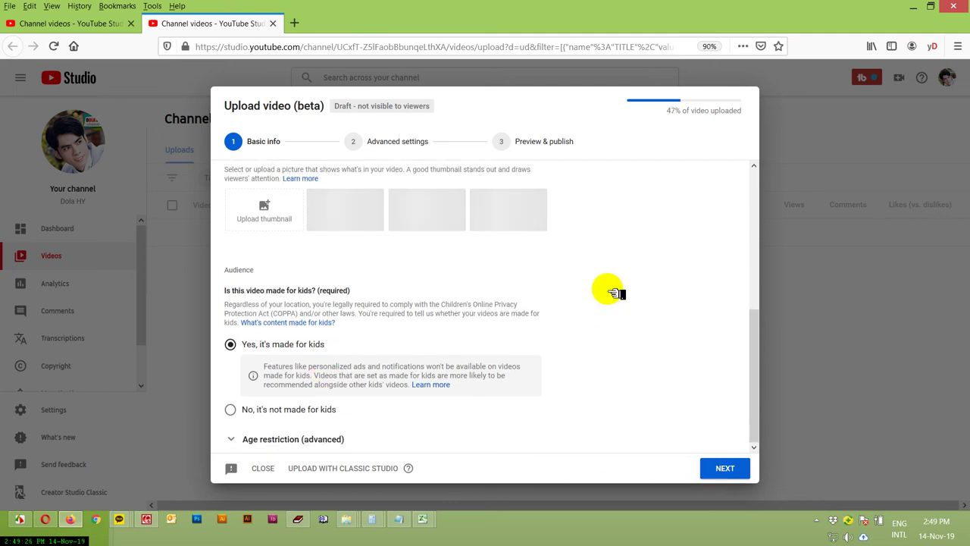
scroll(617, 288, "up", 3)
scroll(557, 341, "down", 3)
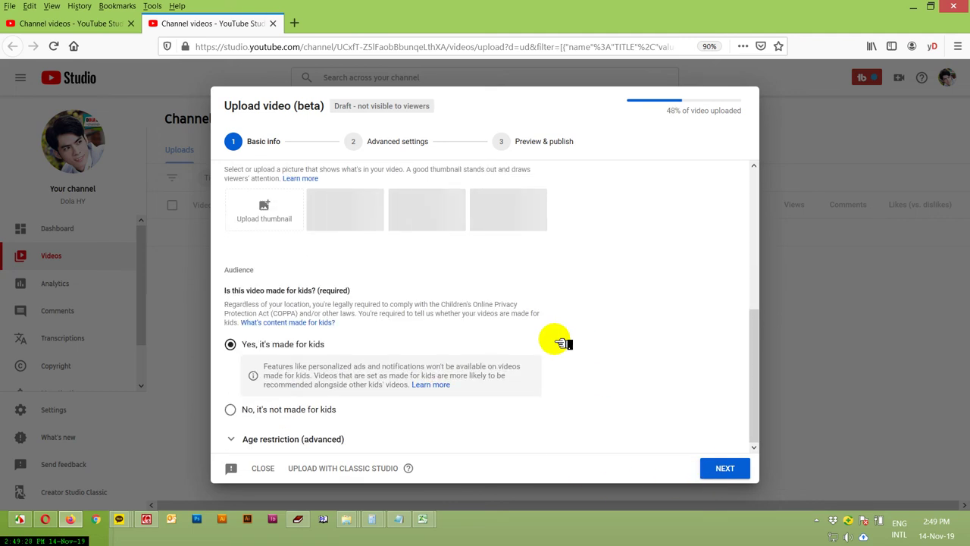
Step: Set the audience answer to "No, it's not made for kids" and proceed to the advanced settings
left_click(239, 410)
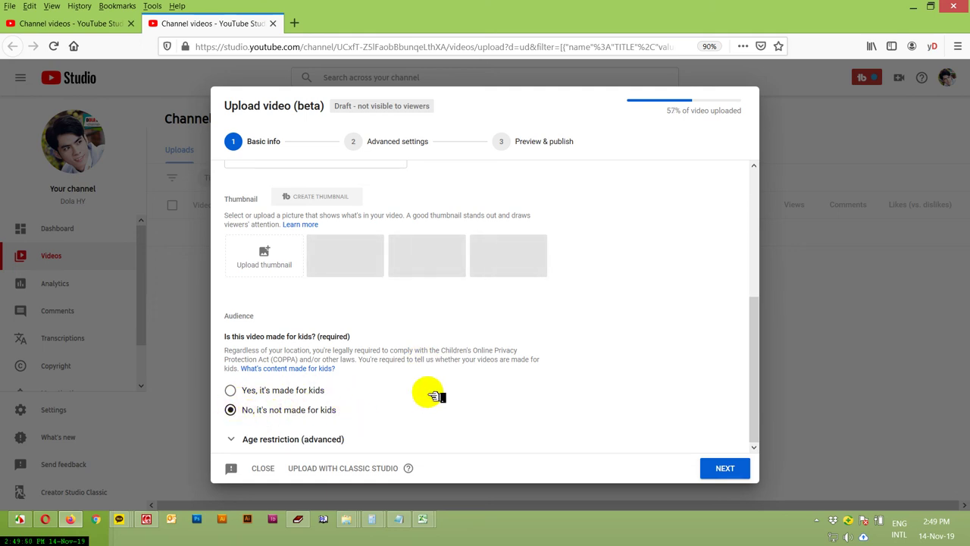
scroll(432, 394, "up", 5)
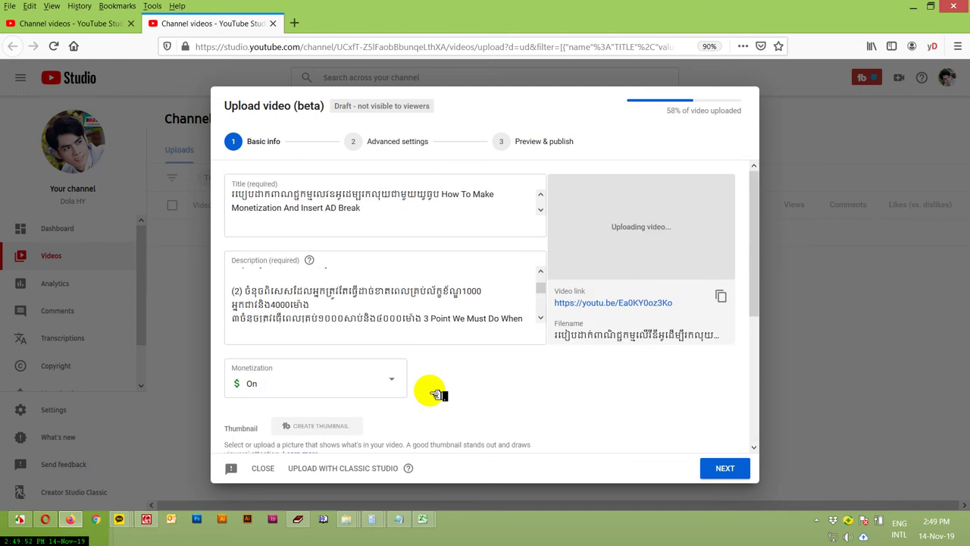
left_click(405, 141)
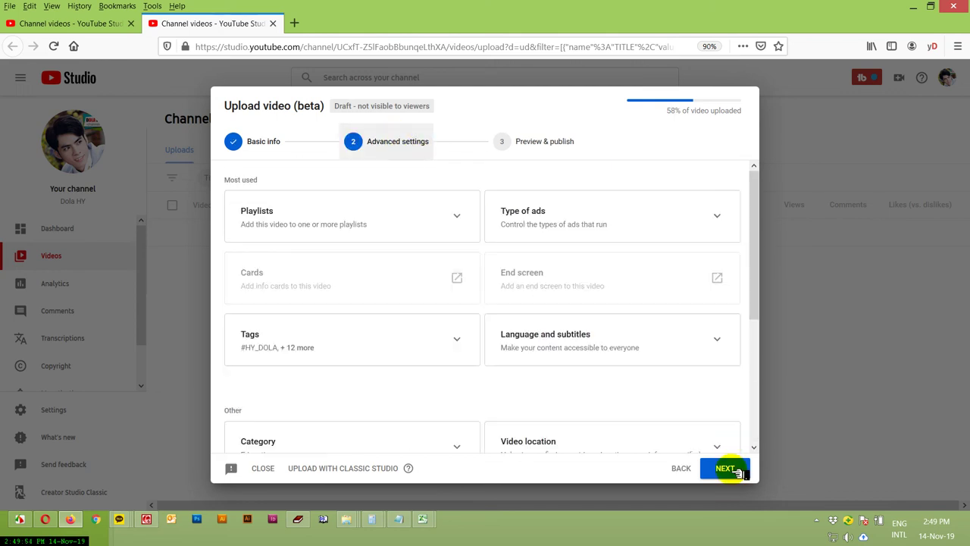
Step: Expand the video's tags and paste the copied comma-separated keywords after the existing ones
left_click(401, 347)
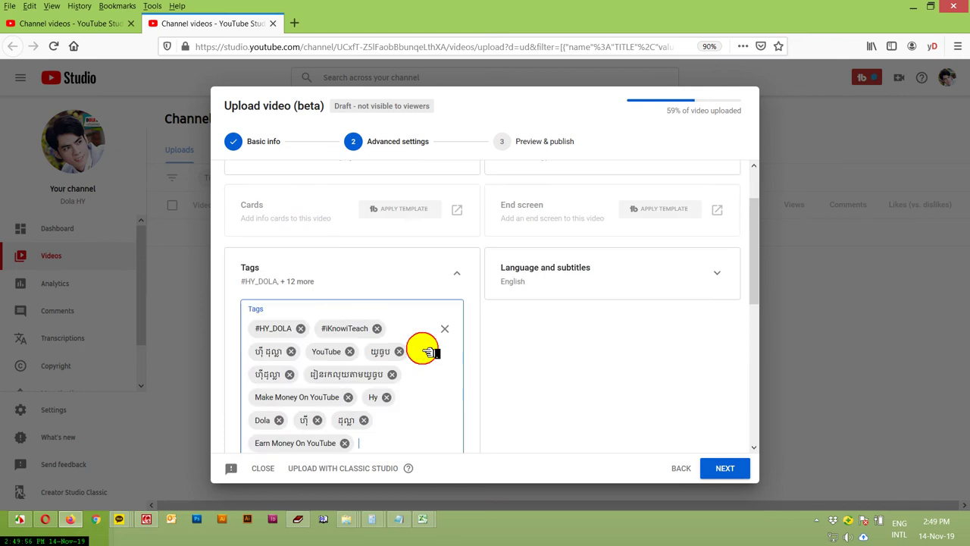
scroll(430, 363, "down", 1)
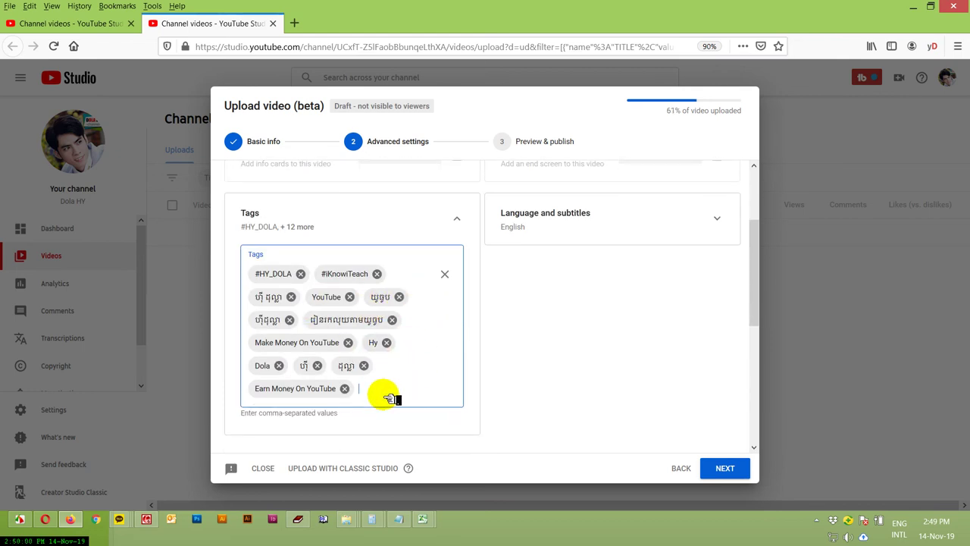
key("ctrl+v")
Step: Set the video's recording date to Nov 14, 2019
scroll(400, 388, "down", 5)
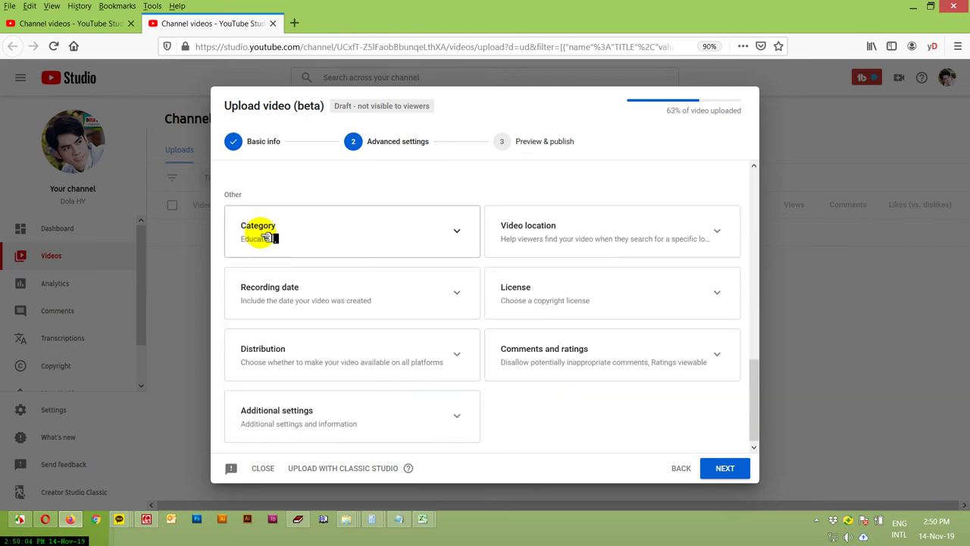
left_click(364, 301)
left_click(376, 331)
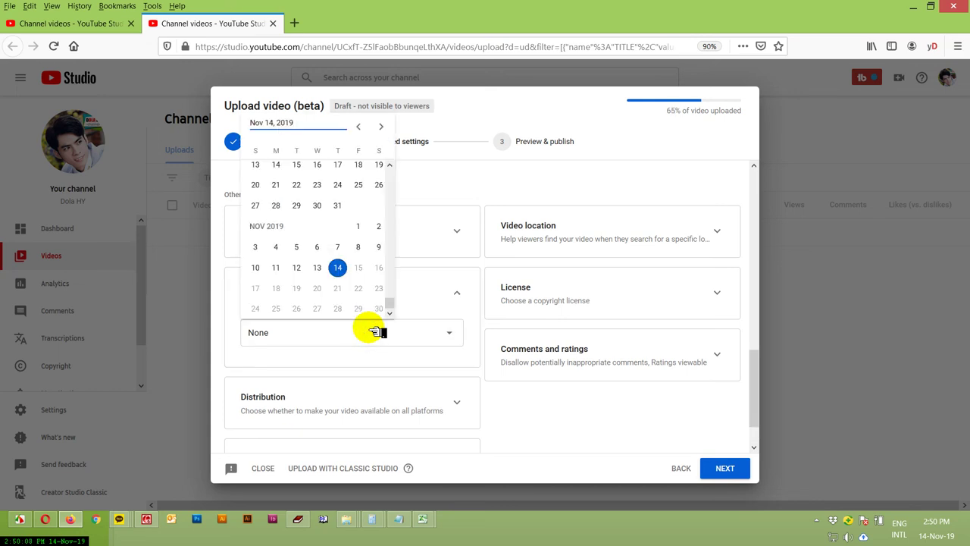
left_click(340, 267)
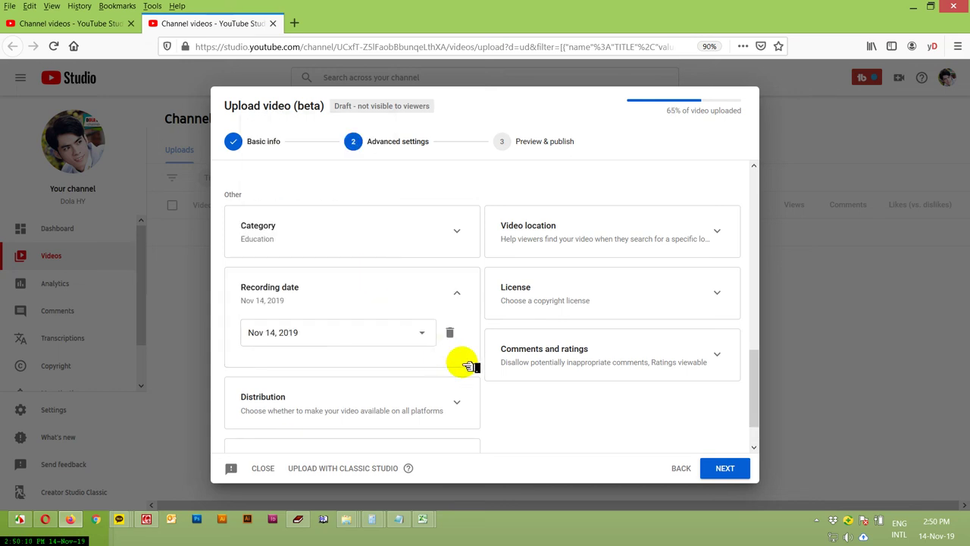
Step: Expand the additional settings and turn off Allow embedding for the video
scroll(470, 360, "down", 2)
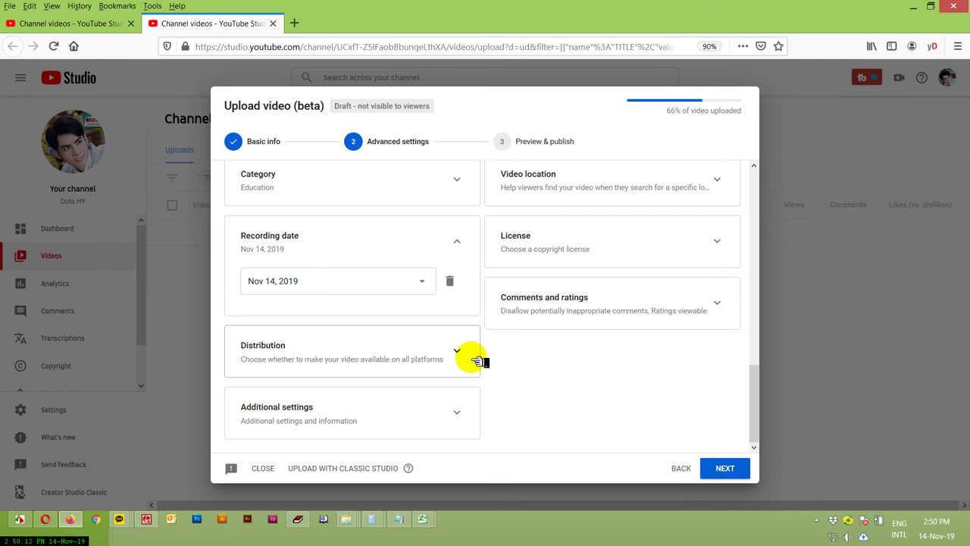
left_click(439, 416)
scroll(436, 413, "down", 3)
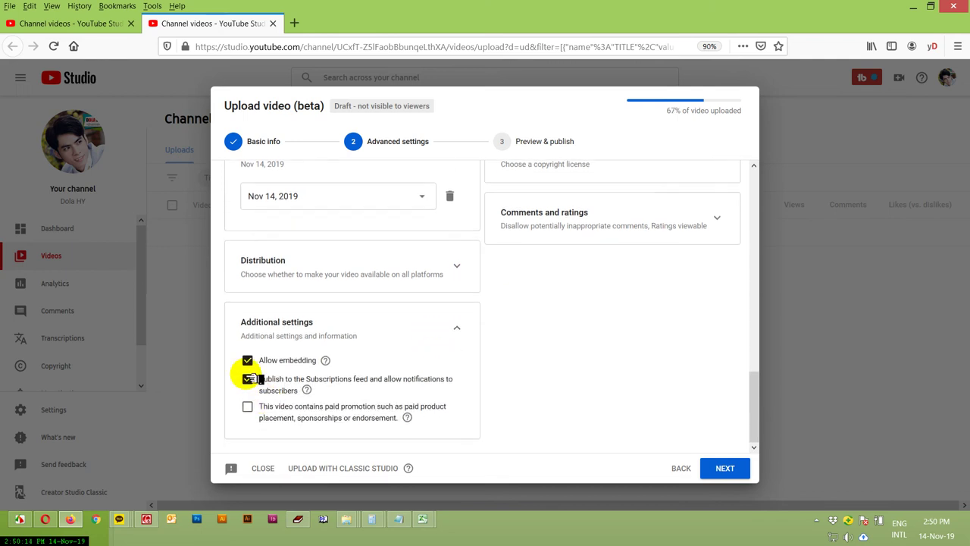
left_click(248, 361)
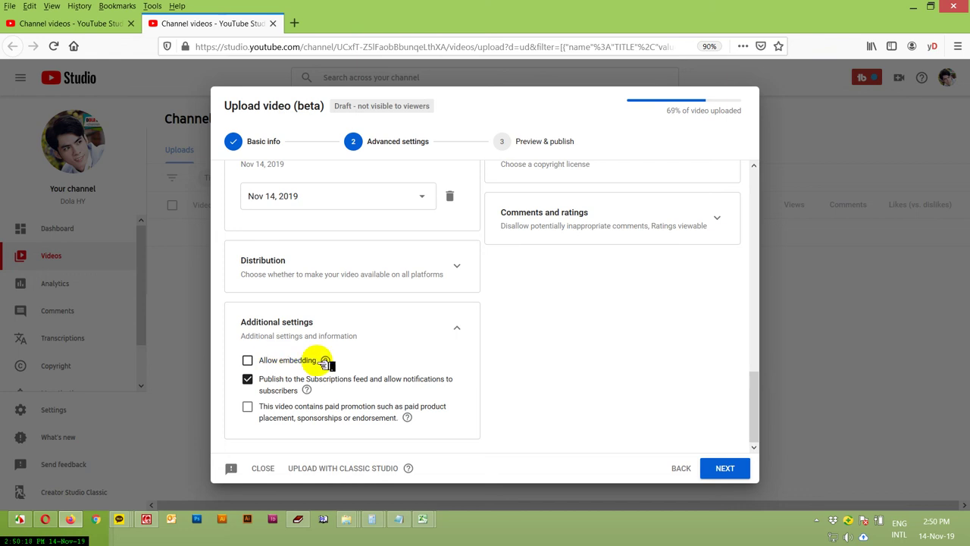
Step: Add the video to the playlist "YouTube (Part 04 Technical)"
scroll(552, 349, "up", 5)
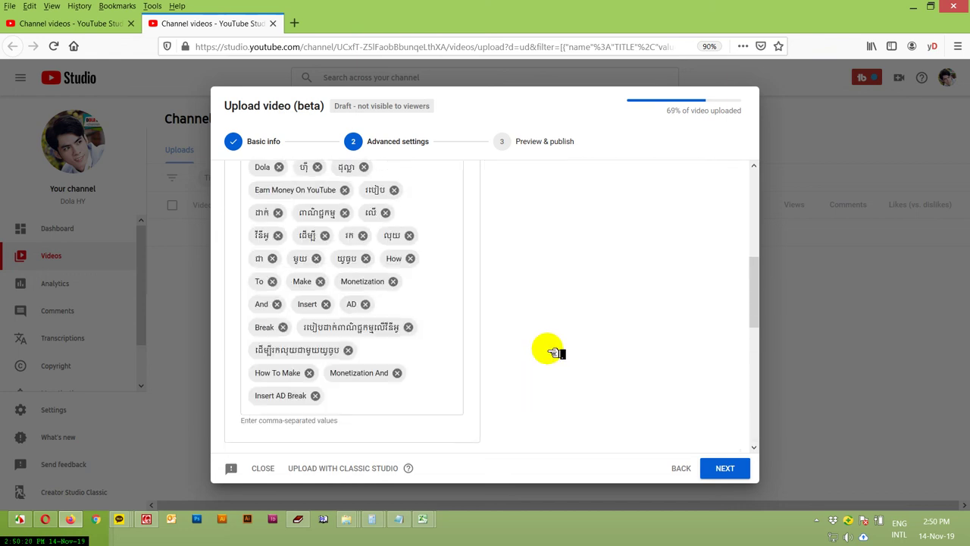
scroll(553, 315, "up", 6)
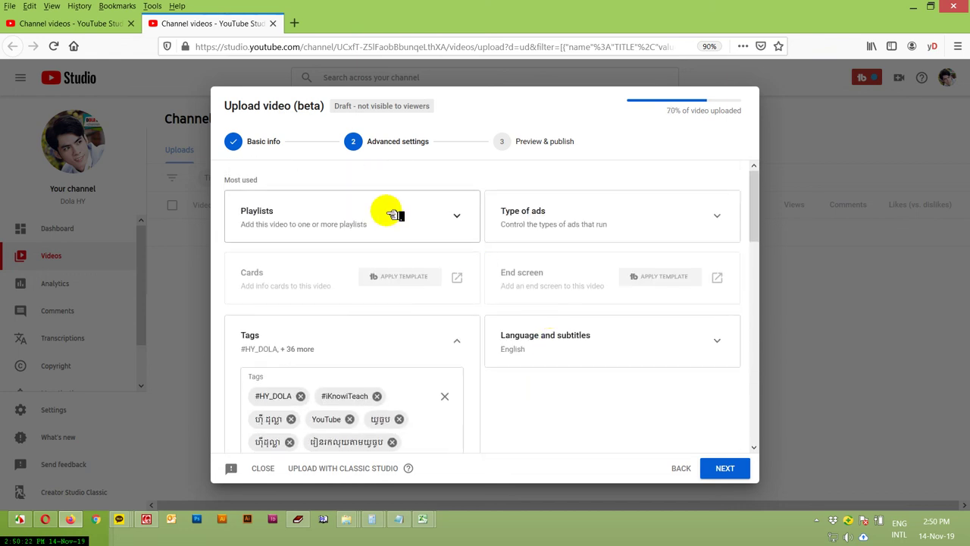
left_click(380, 226)
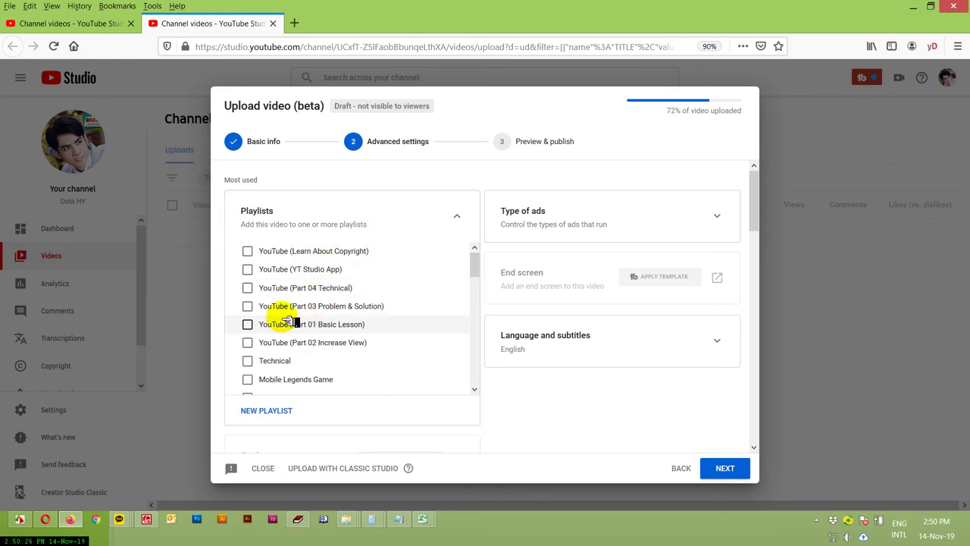
left_click(248, 287)
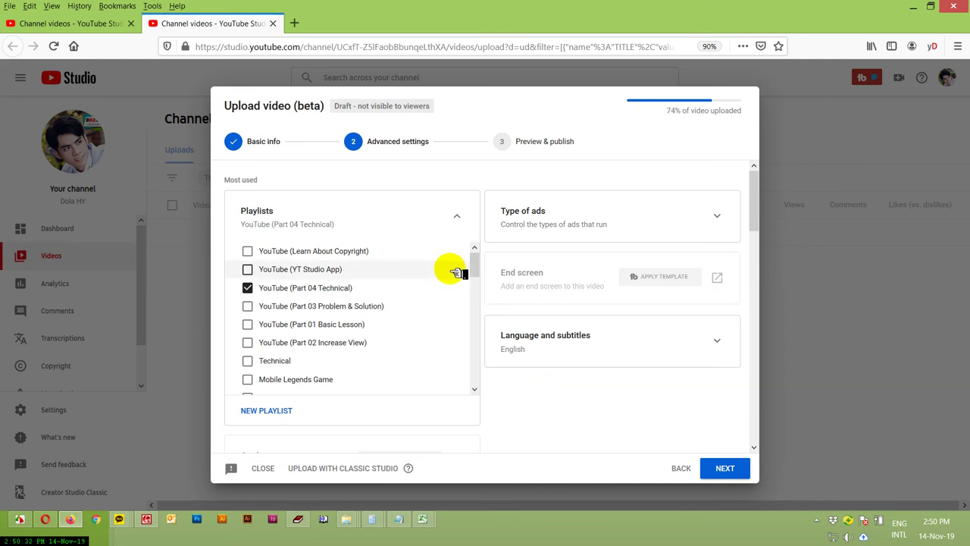
Step: In the basic info title, remove "Make" and insert "Video" after "Monetization"
left_click(261, 141)
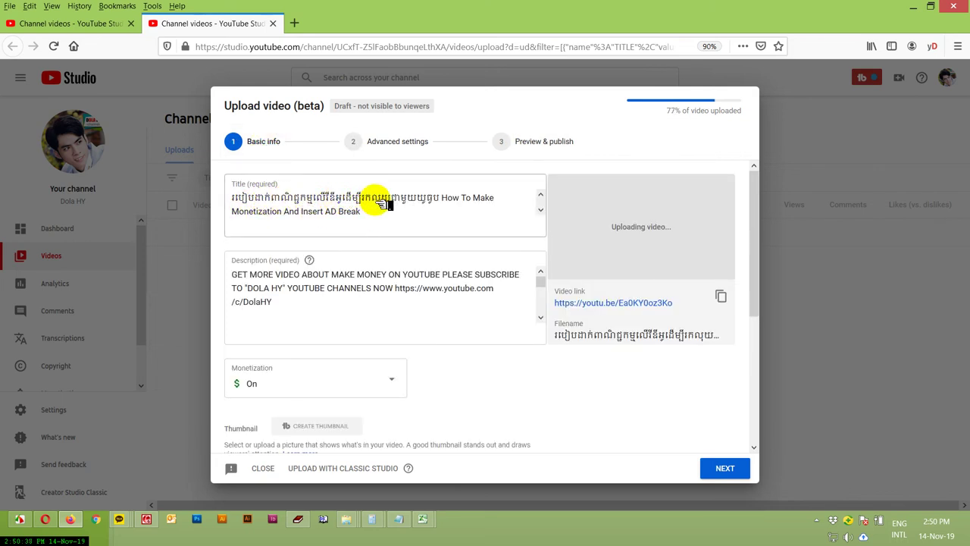
left_click(482, 204)
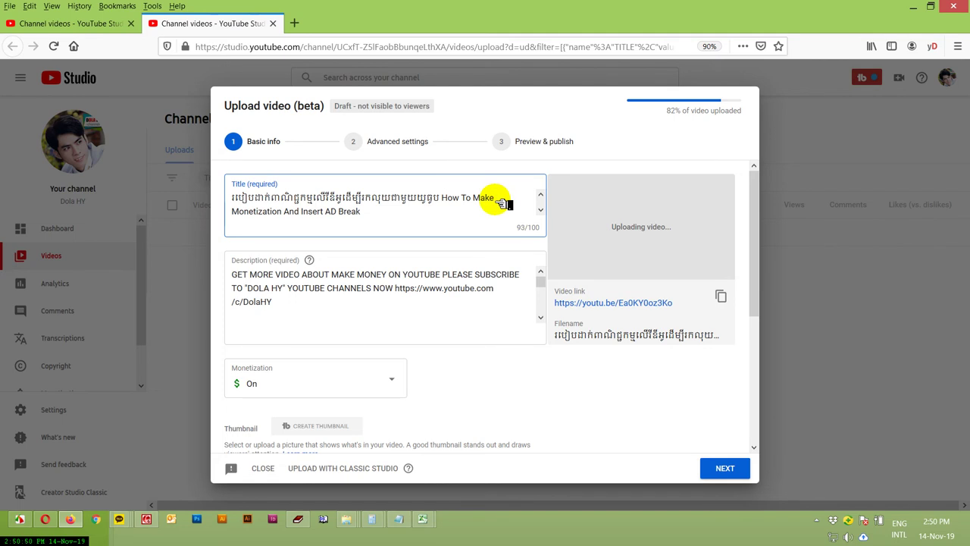
double_click(489, 198)
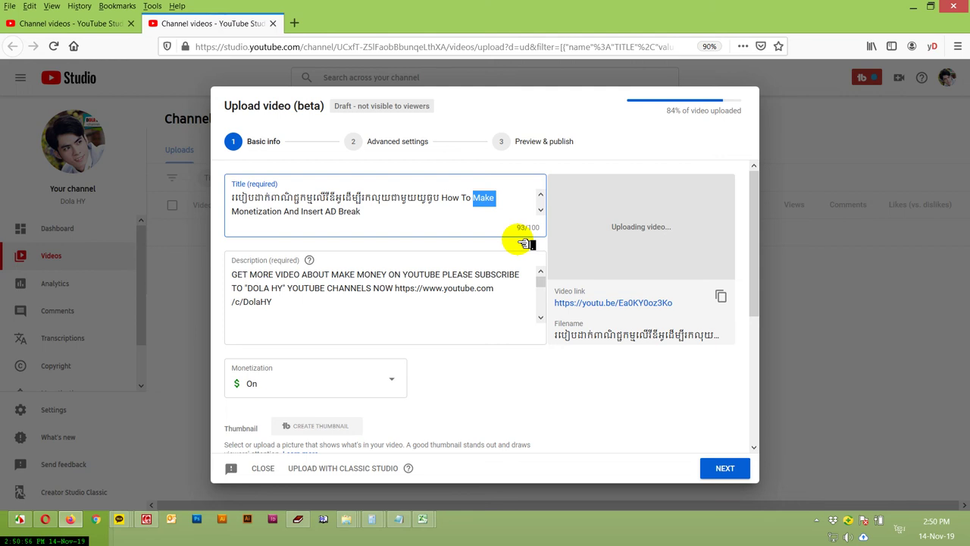
key("BackSpace")
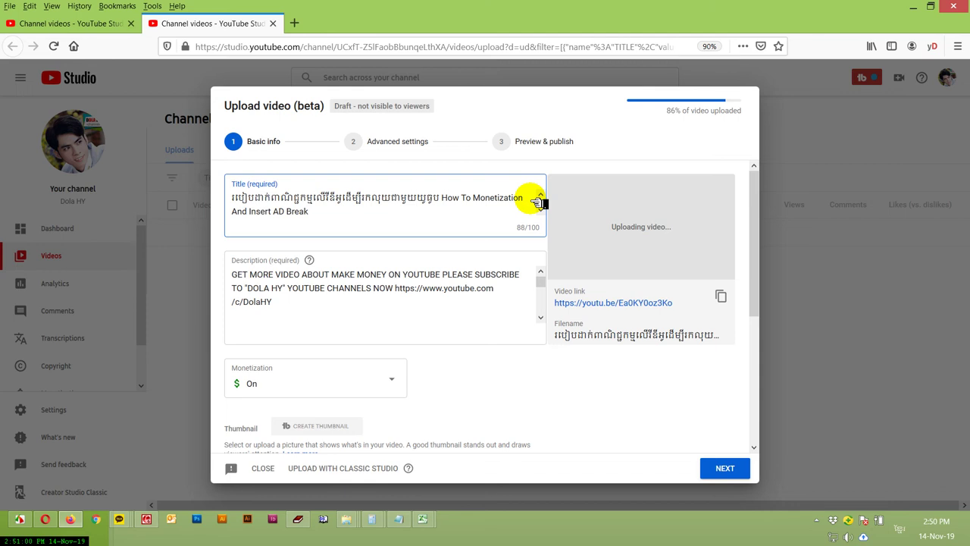
key("ctrl+v")
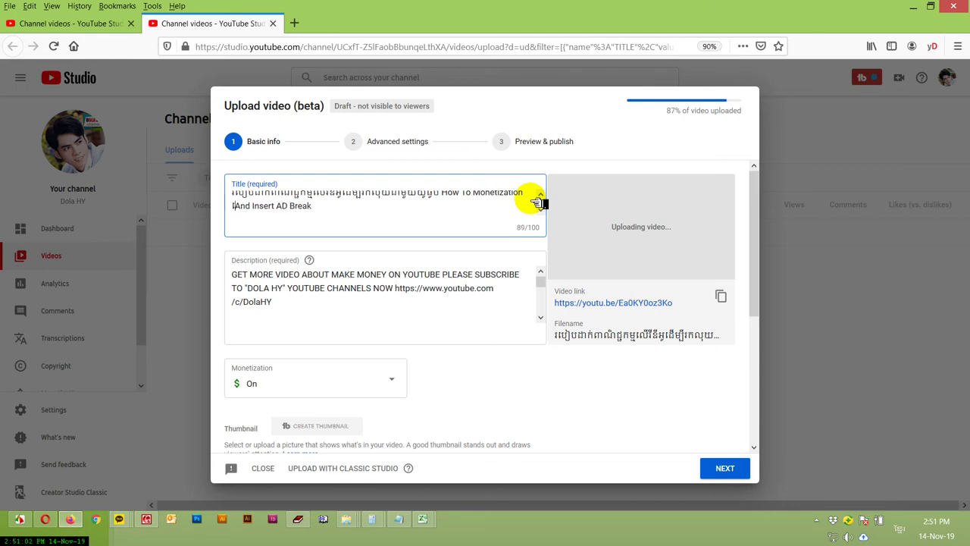
key("BackSpace")
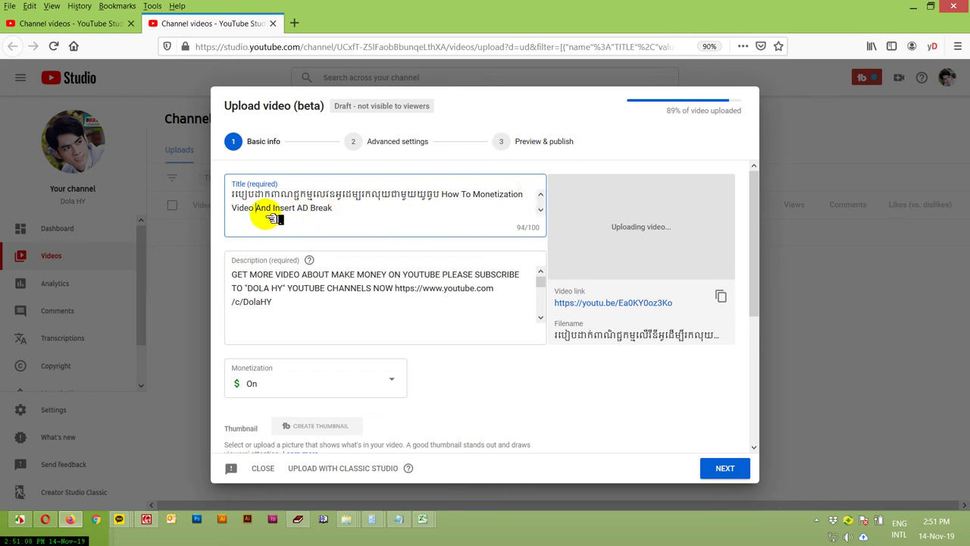
Step: Copy "How To Monetization Video" from the title and add it as a tag in the advanced settings
left_click_drag(441, 195, 267, 212)
key("ctrl+c")
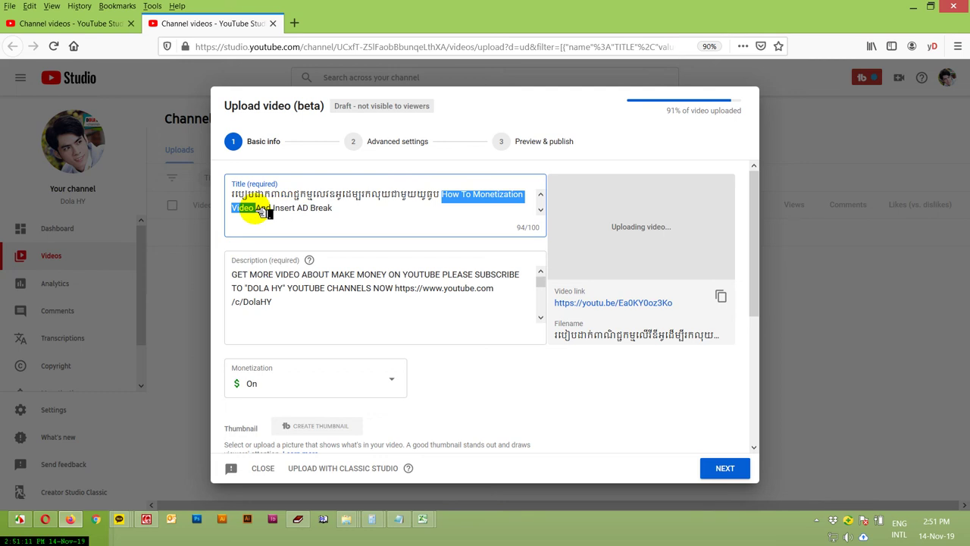
left_click(376, 142)
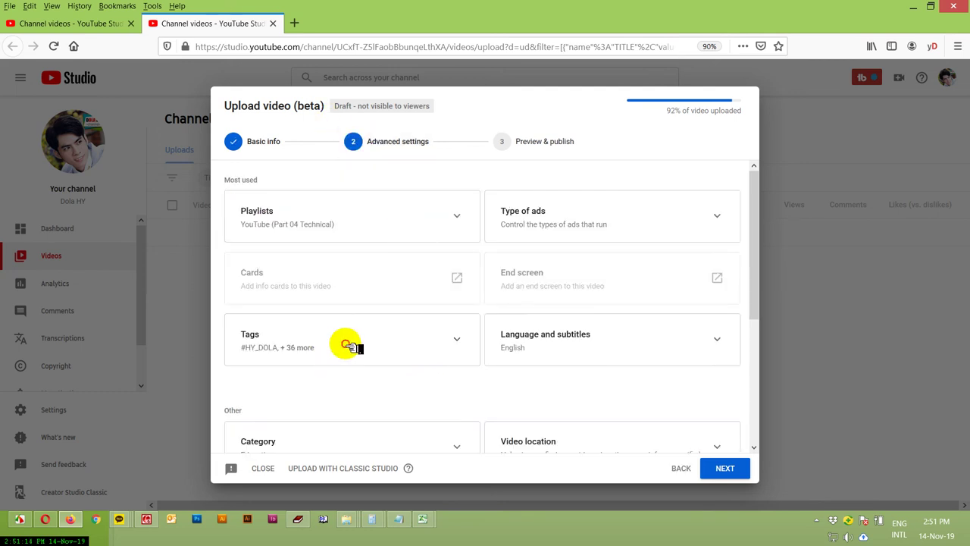
left_click(457, 339)
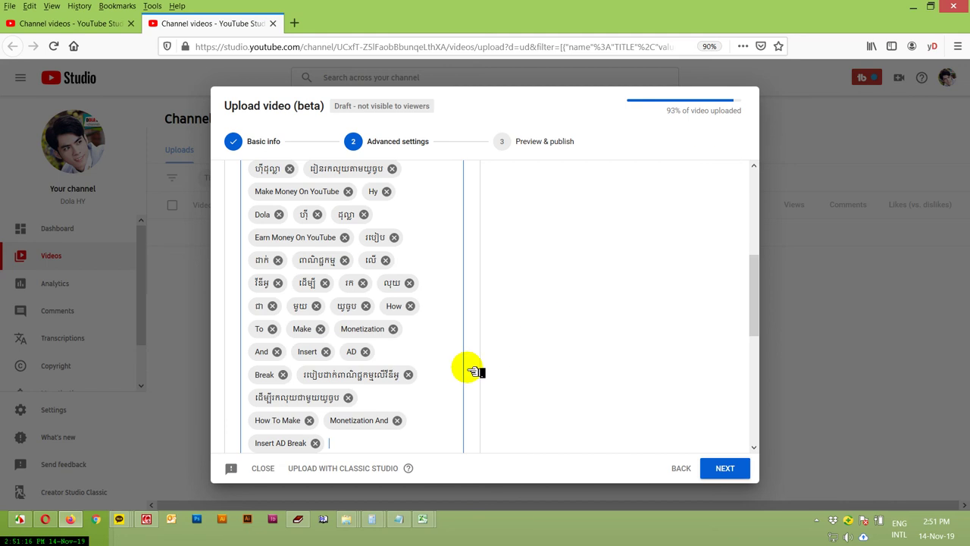
scroll(409, 402, "down", 1)
key("ctrl+v")
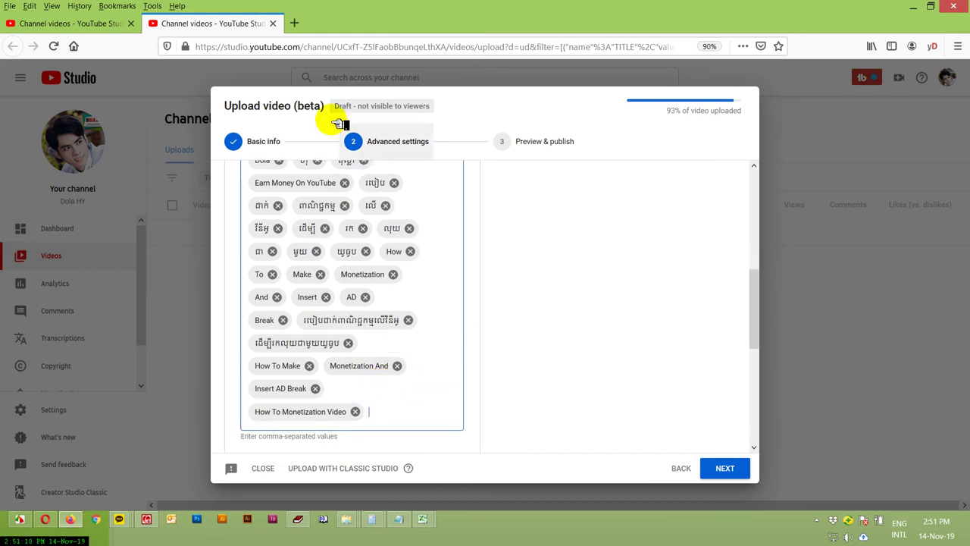
Step: Copy the full video title and paste it into the description on a new line below the channel link
left_click(264, 141)
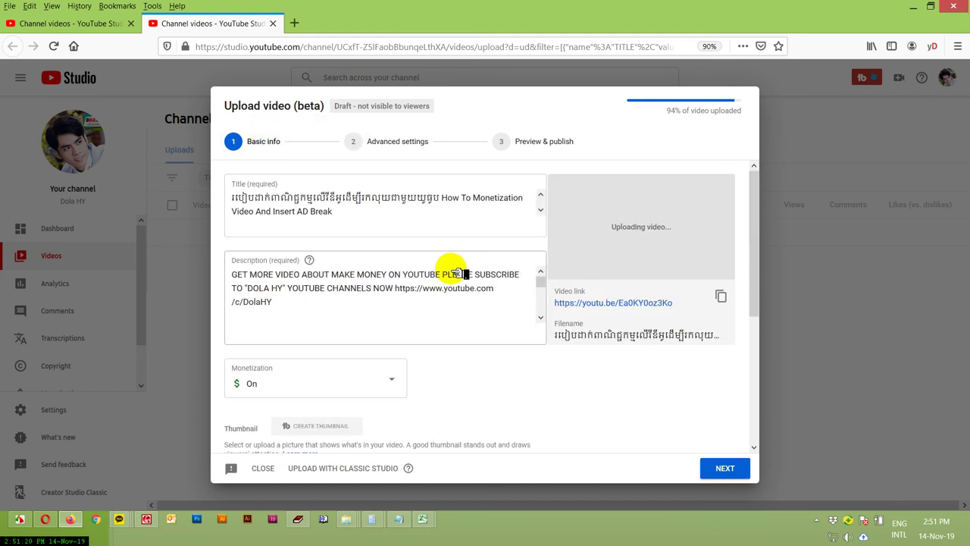
left_click(232, 196)
key("ctrl+a")
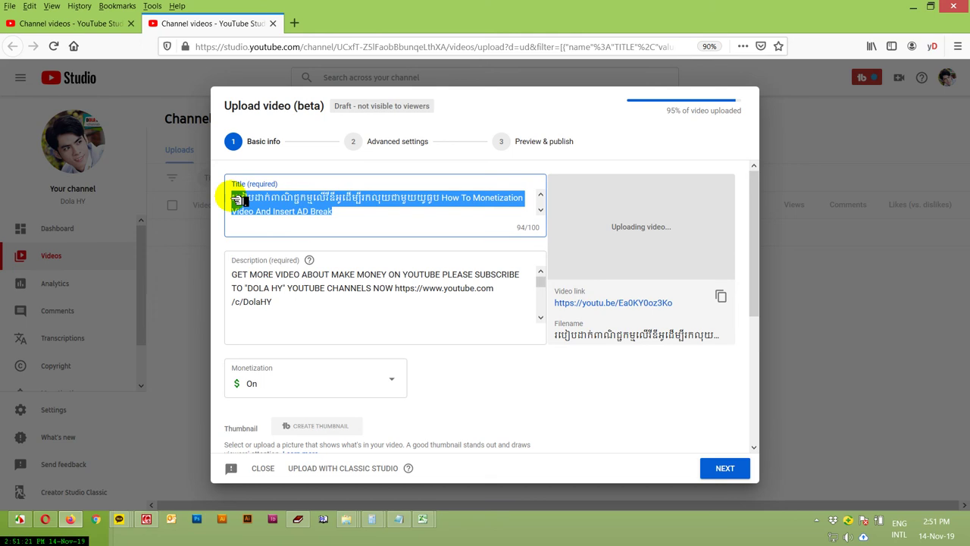
left_click(266, 326)
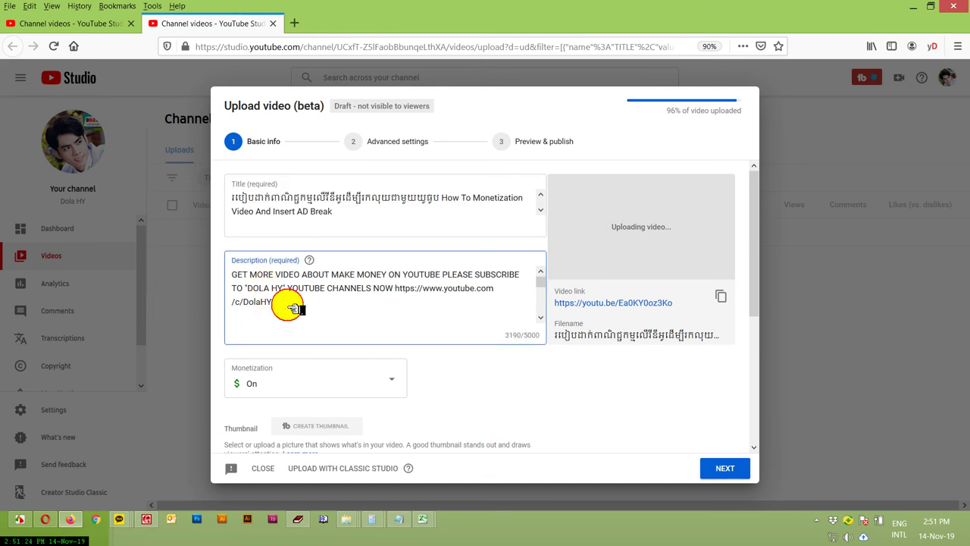
key("Return")
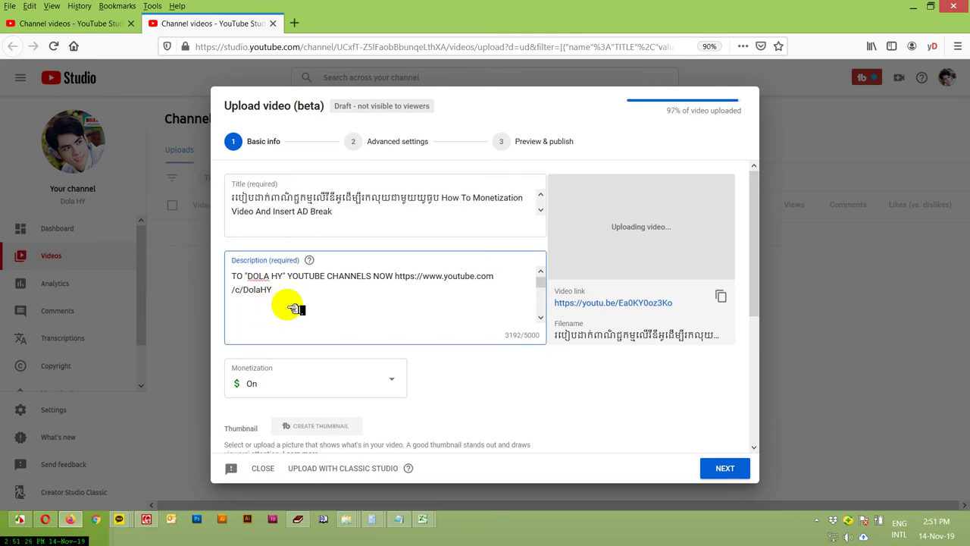
type("របៀបដាក់ពាណិជ្ជកម្មលើវីឌីអូដើម្បីរកលុយជាមួយយូធូប How To Monetization Video And Insert AD Break")
Step: Review the rest of the description, the thumbnail options and the audience setting in the basic info
scroll(295, 306, "down", 2)
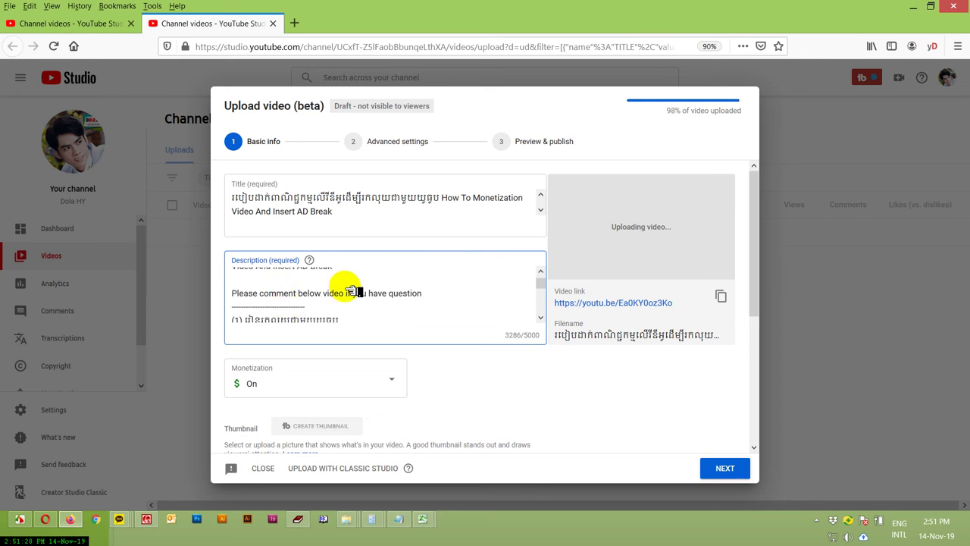
scroll(433, 321, "down", 4)
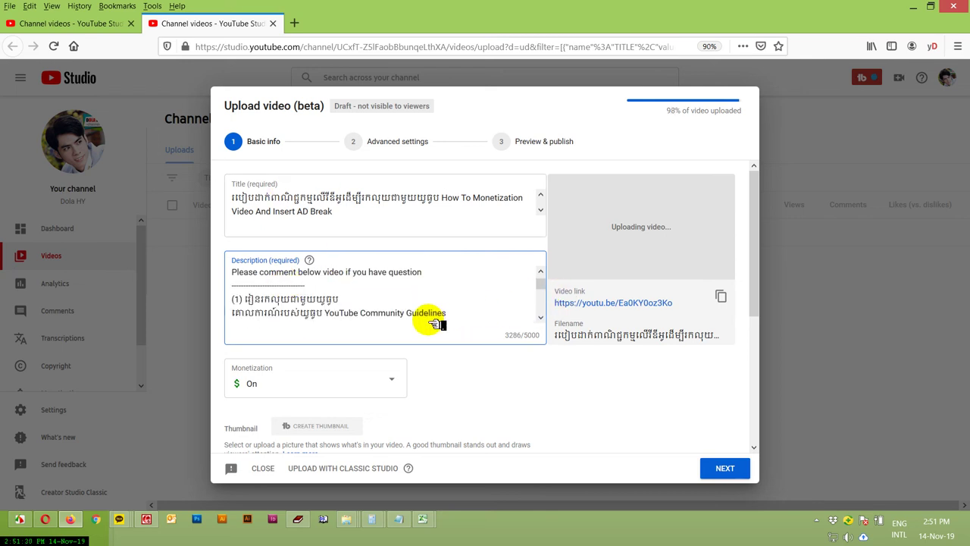
scroll(460, 413, "down", 2)
scroll(447, 341, "down", 1)
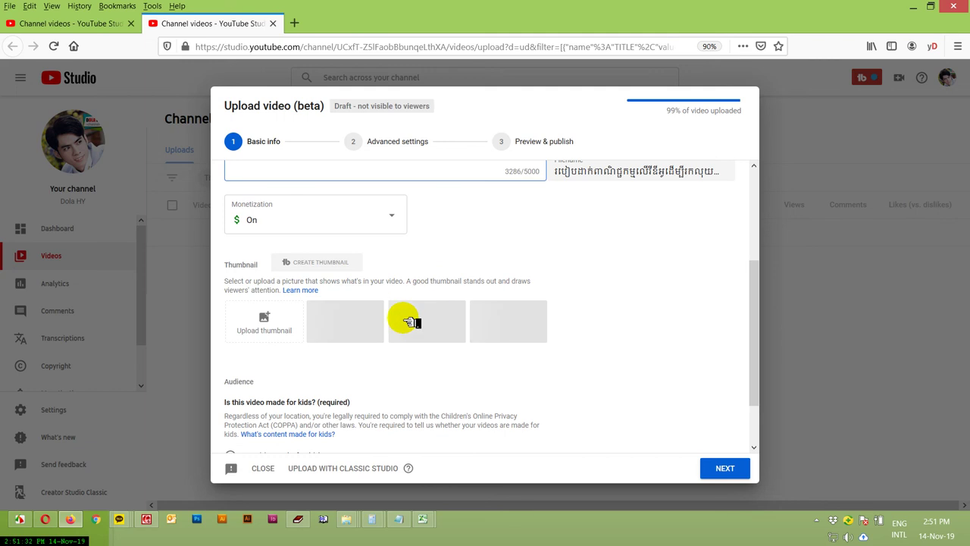
scroll(436, 312, "down", 1)
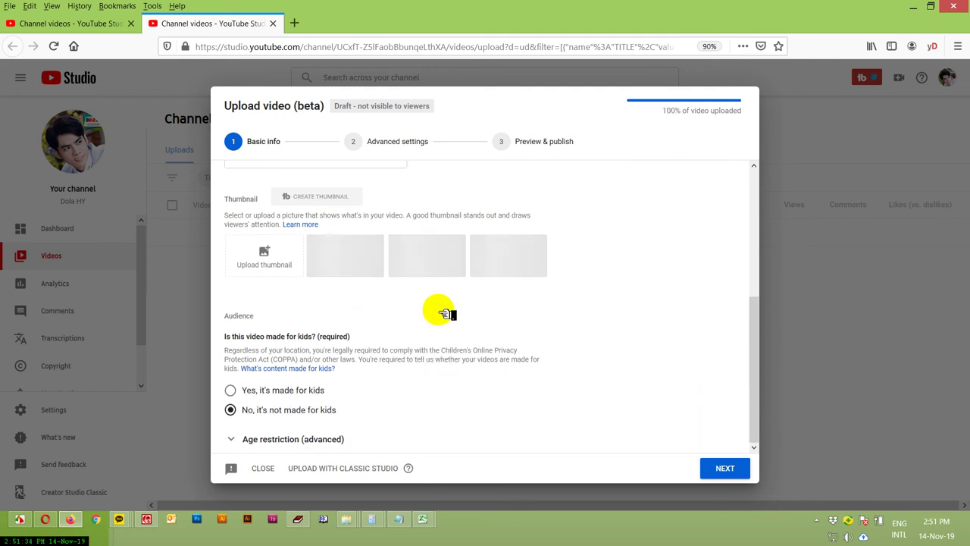
scroll(439, 312, "up", 4)
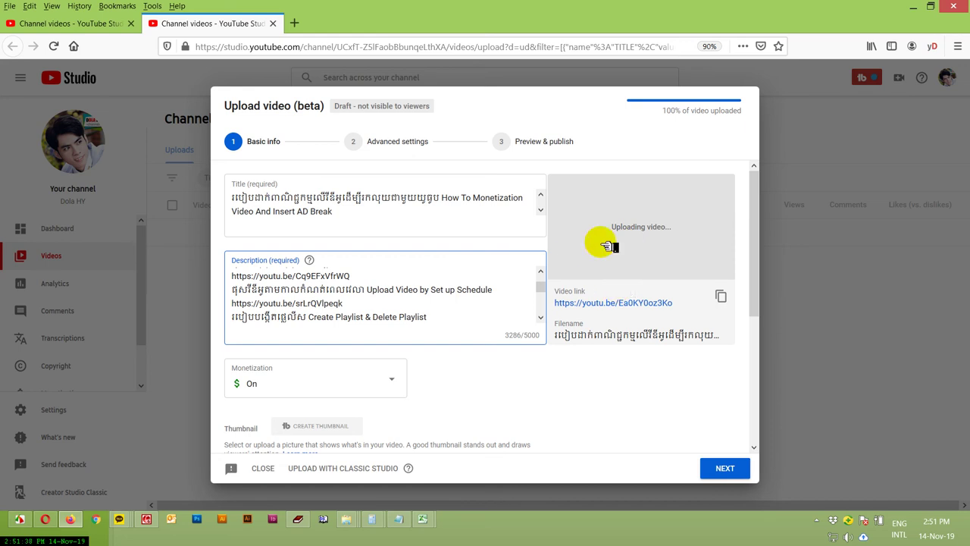
left_click(387, 150)
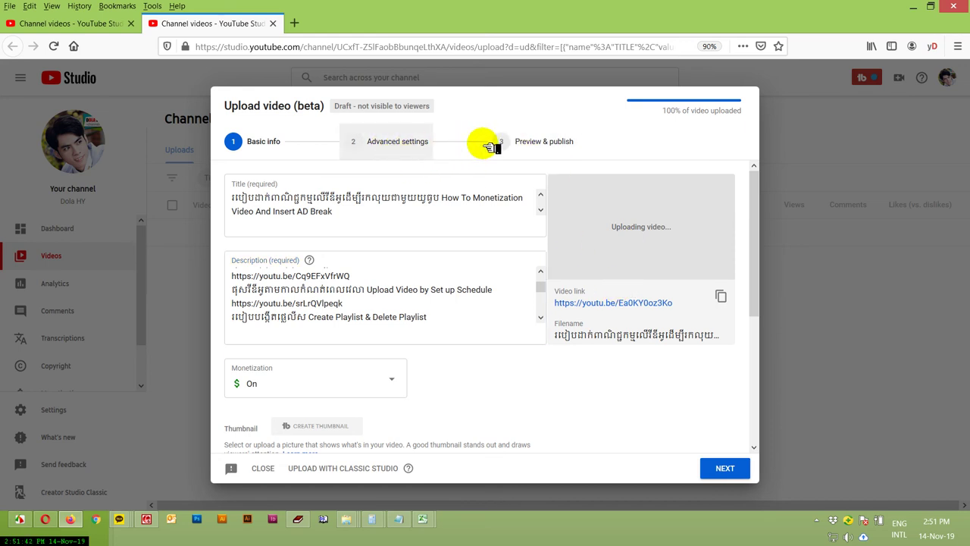
Step: In the Preview & publish stage, set the video to be published as public on Nov 16, 2019 at 8:00 AM
left_click(513, 144)
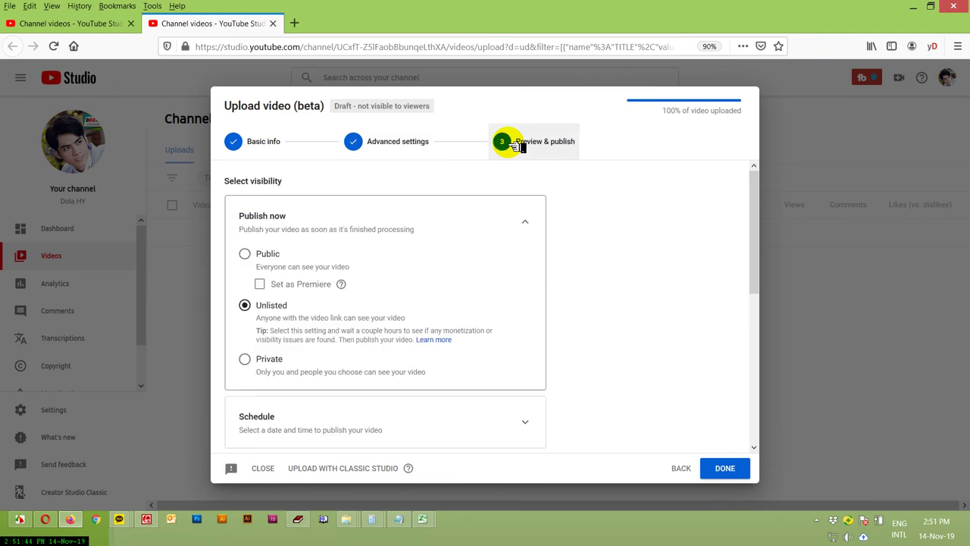
scroll(288, 371, "down", 1)
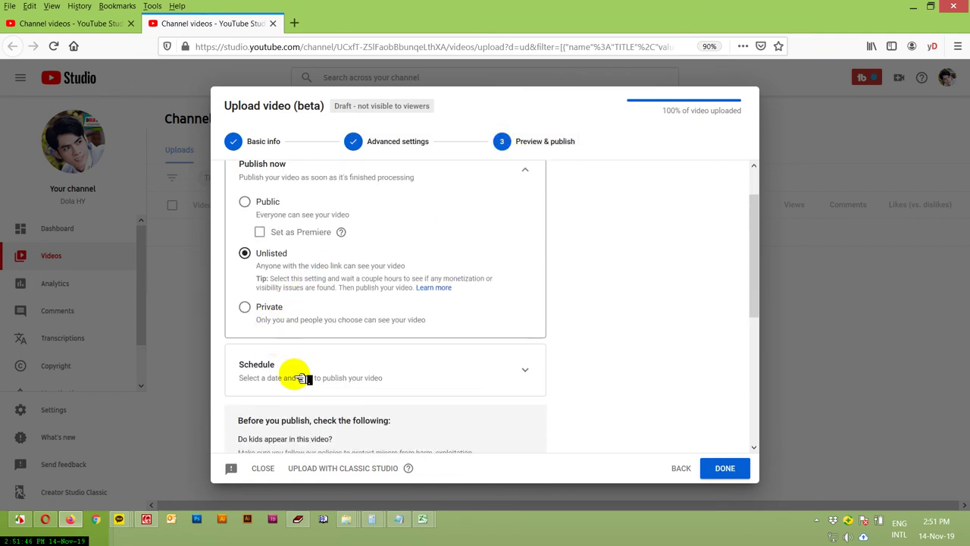
left_click(319, 372)
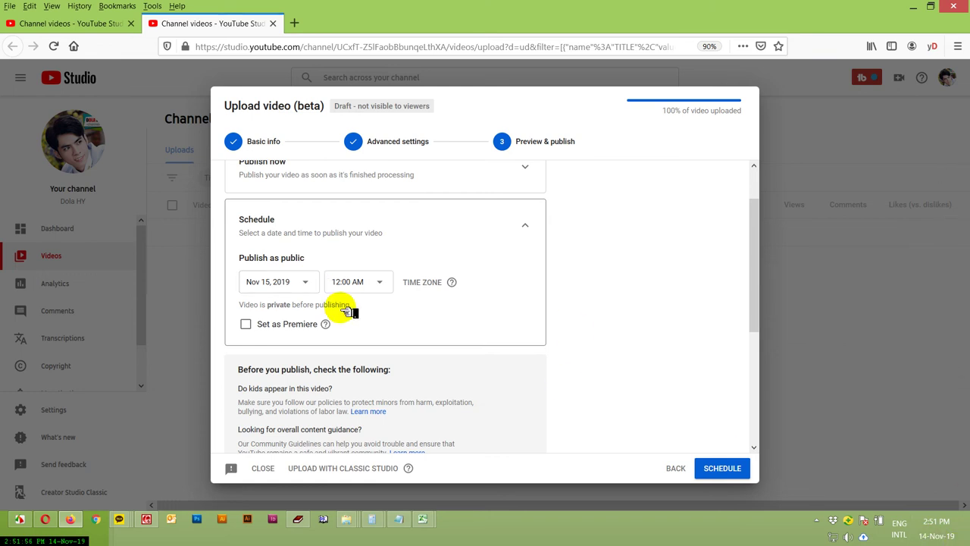
left_click(300, 282)
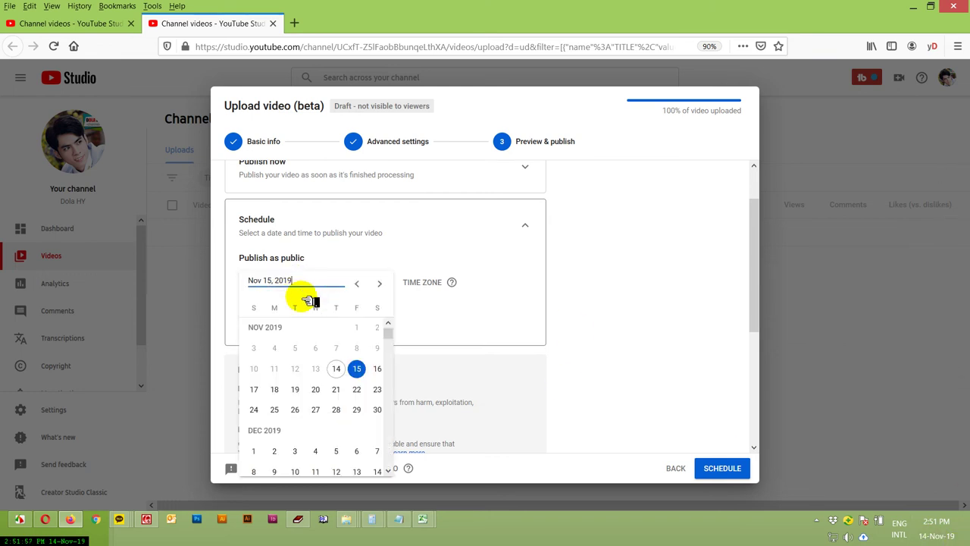
left_click(379, 370)
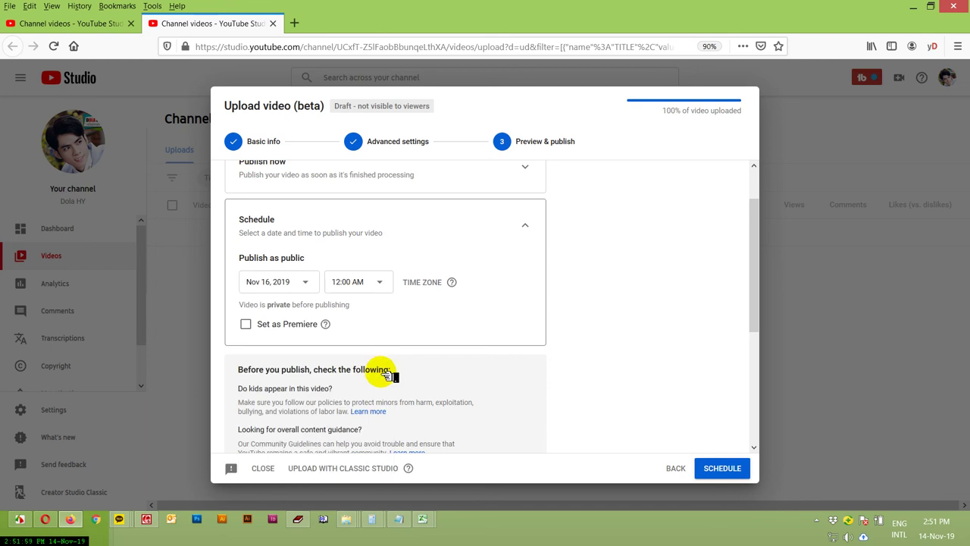
left_click(385, 287)
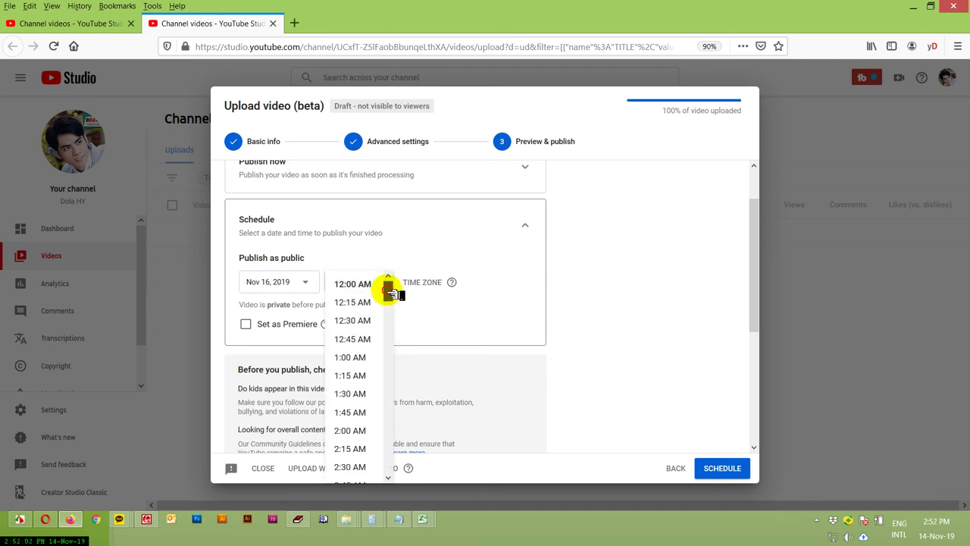
left_click_drag(386, 289, 394, 303)
left_click_drag(394, 321, 390, 355)
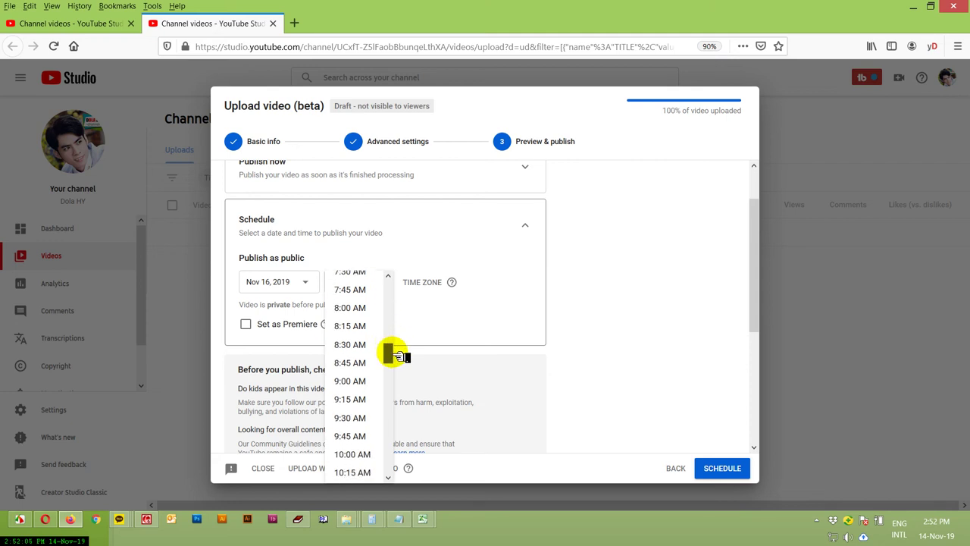
left_click(356, 308)
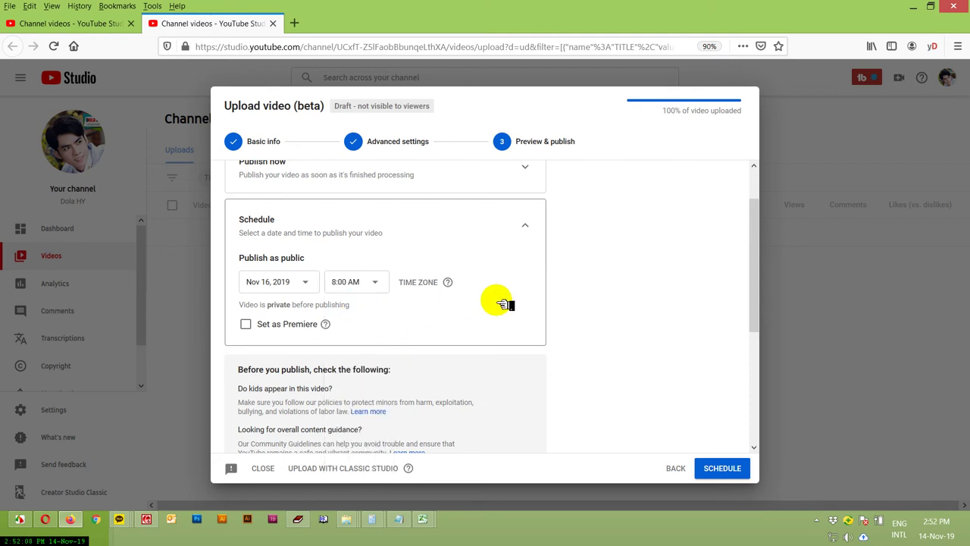
Step: Review the publishing preview, recheck the basic info and audience setting, and return to the Preview & publish stage
scroll(503, 304, "down", 5)
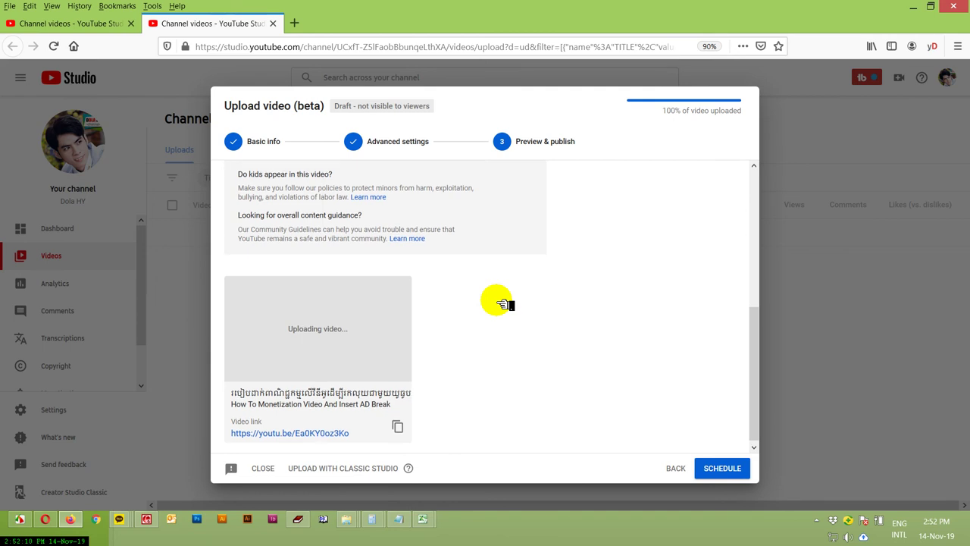
scroll(504, 304, "up", 5)
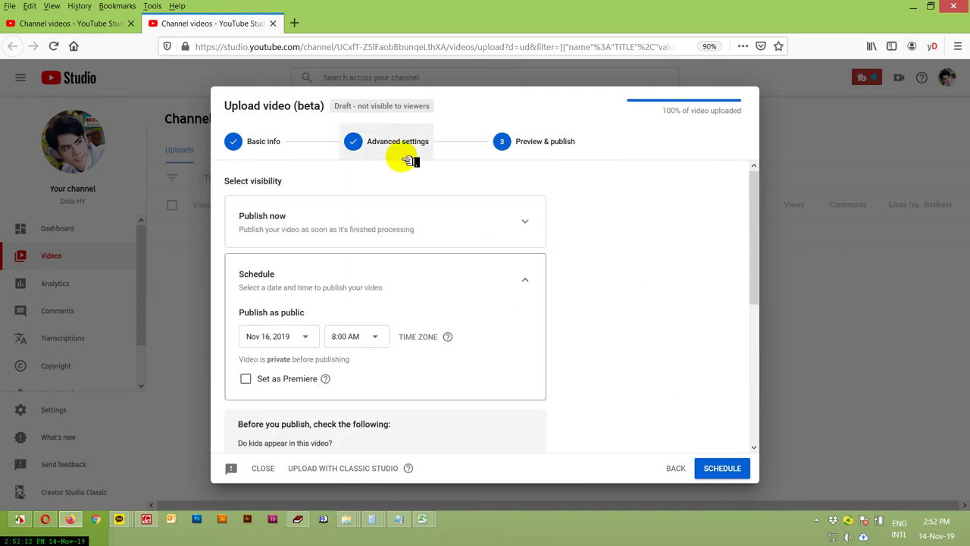
left_click(276, 148)
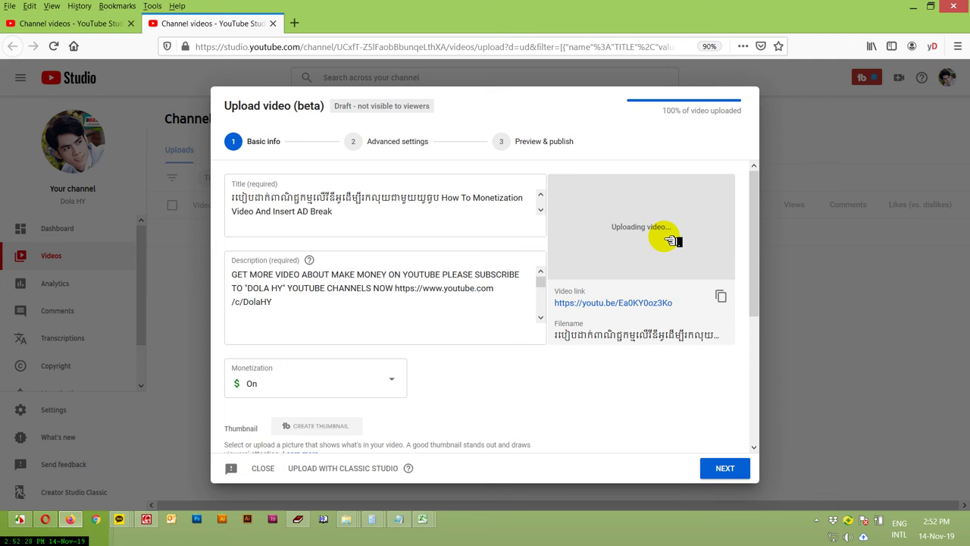
scroll(612, 275, "down", 3)
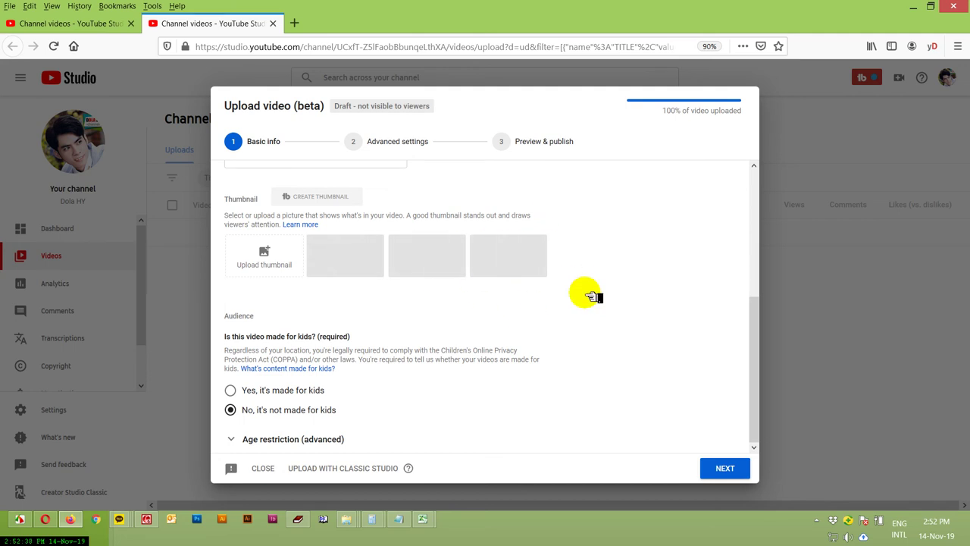
scroll(628, 305, "up", 3)
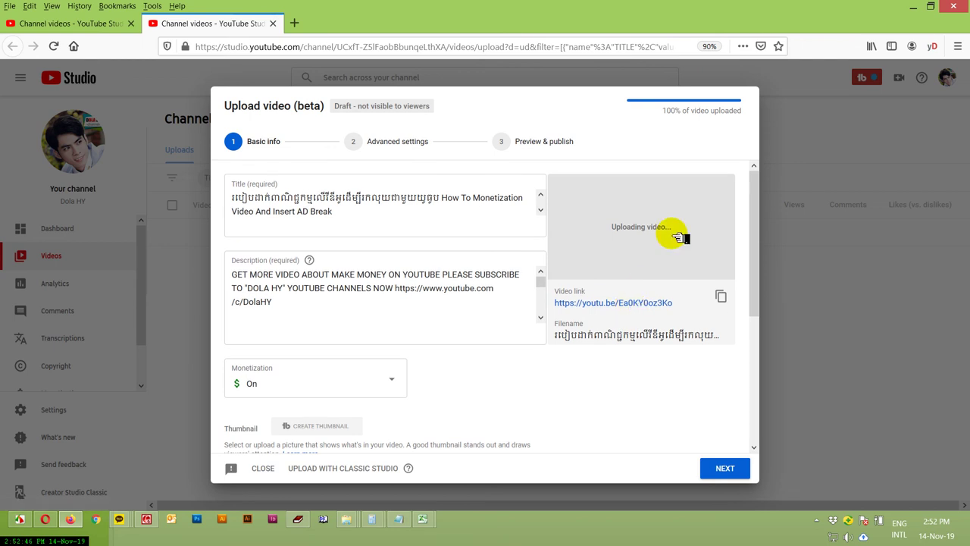
left_click(426, 139)
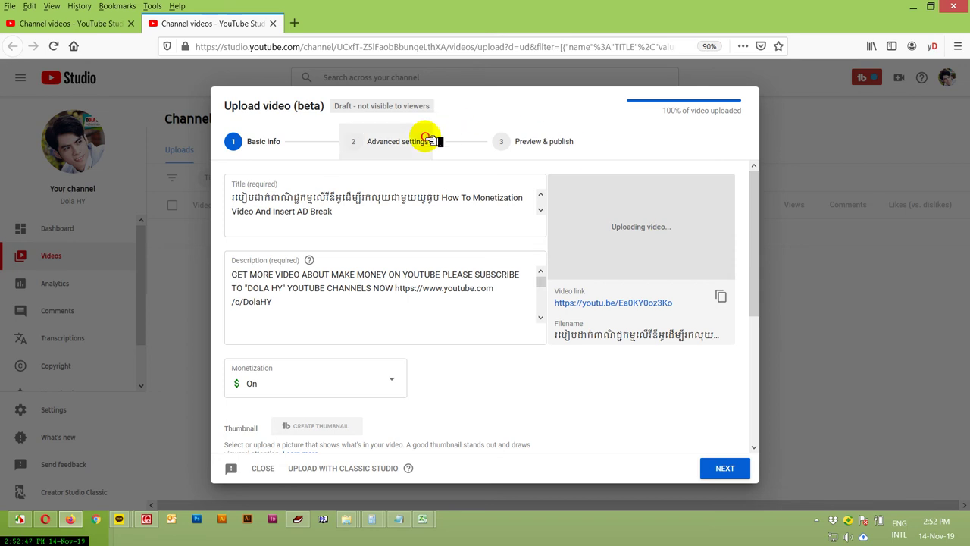
left_click(528, 144)
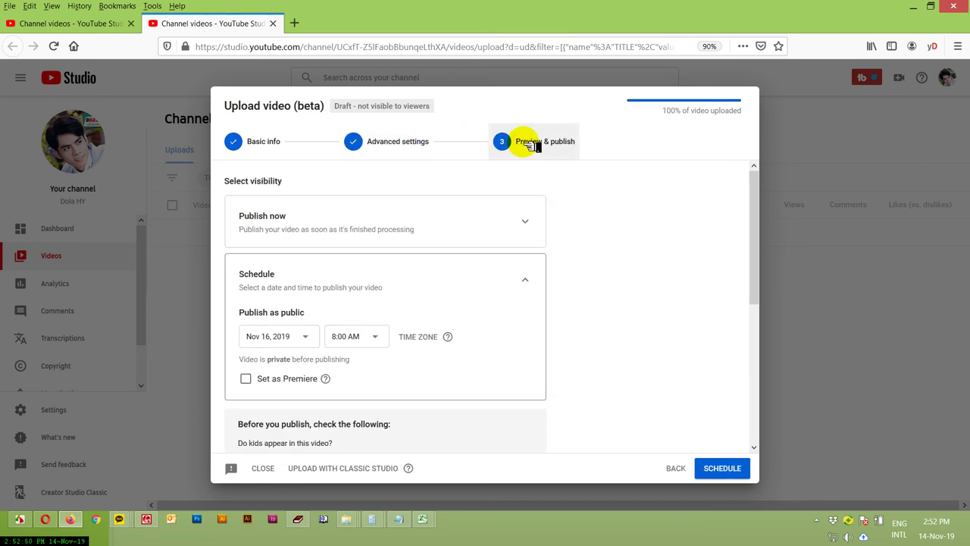
Step: Recheck the basic info, move through the advanced settings and submit the video for its scheduled publication
left_click(255, 143)
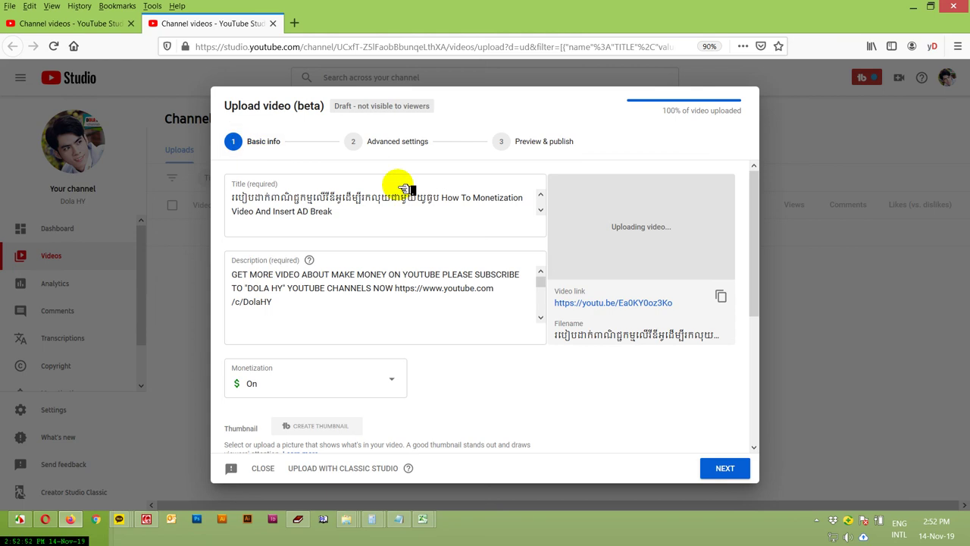
scroll(514, 348, "down", 1)
scroll(514, 349, "down", 3)
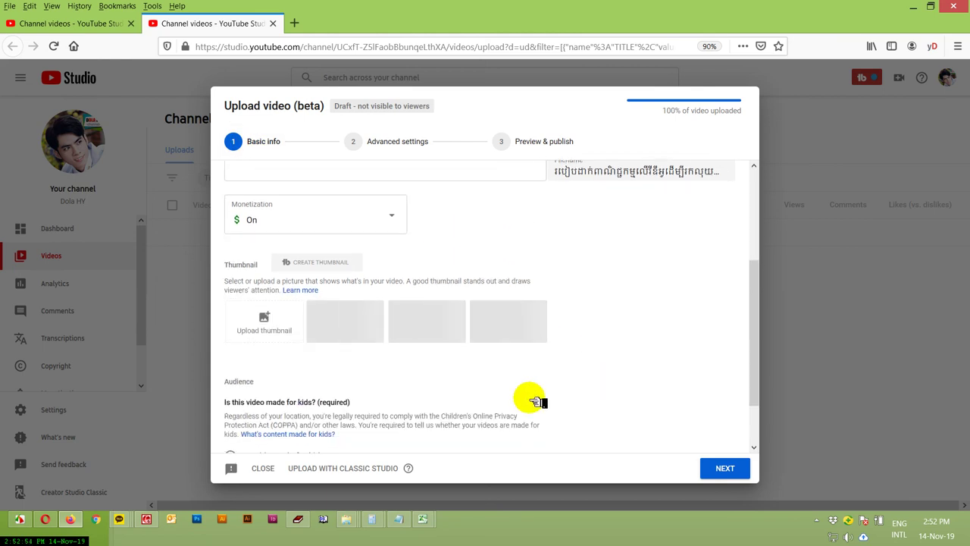
left_click(726, 469)
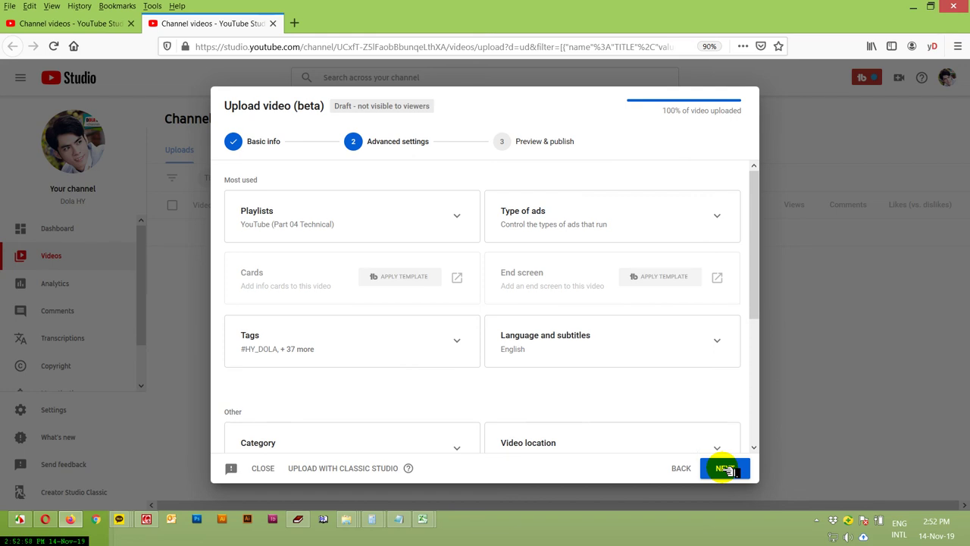
left_click(727, 469)
left_click(727, 470)
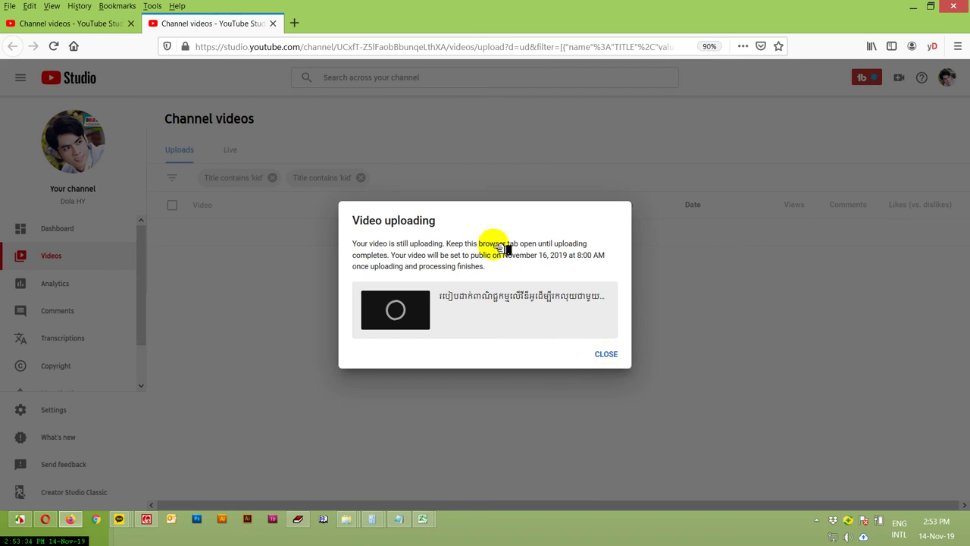
Step: Read the uploading notice with the scheduled publishing date and check the video's upload progress
left_click_drag(361, 246, 429, 253)
left_click(447, 258)
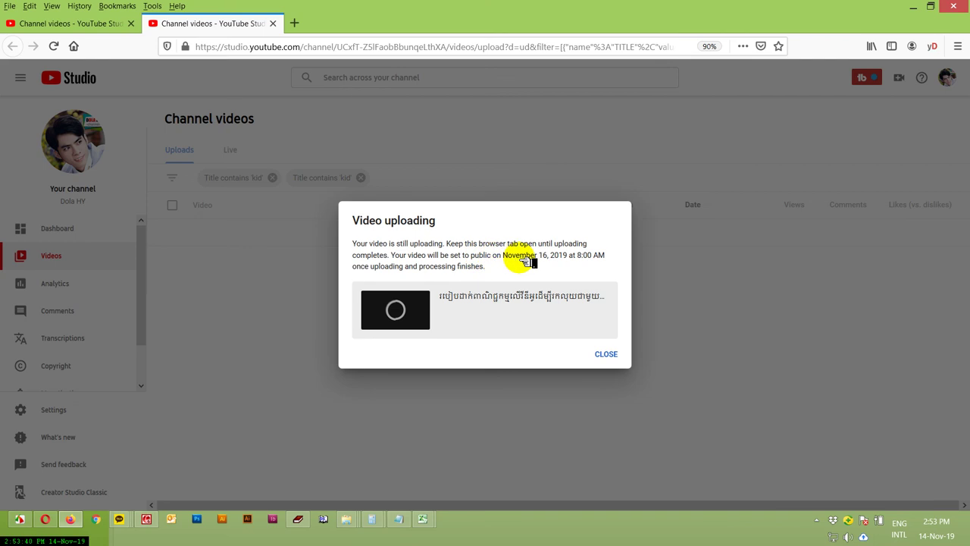
left_click_drag(485, 267, 391, 255)
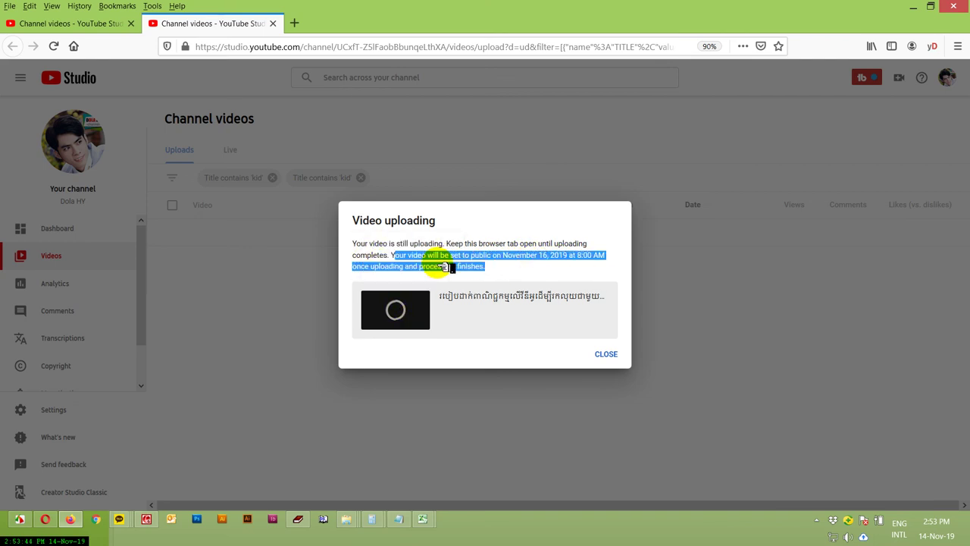
mouse_move(419, 307)
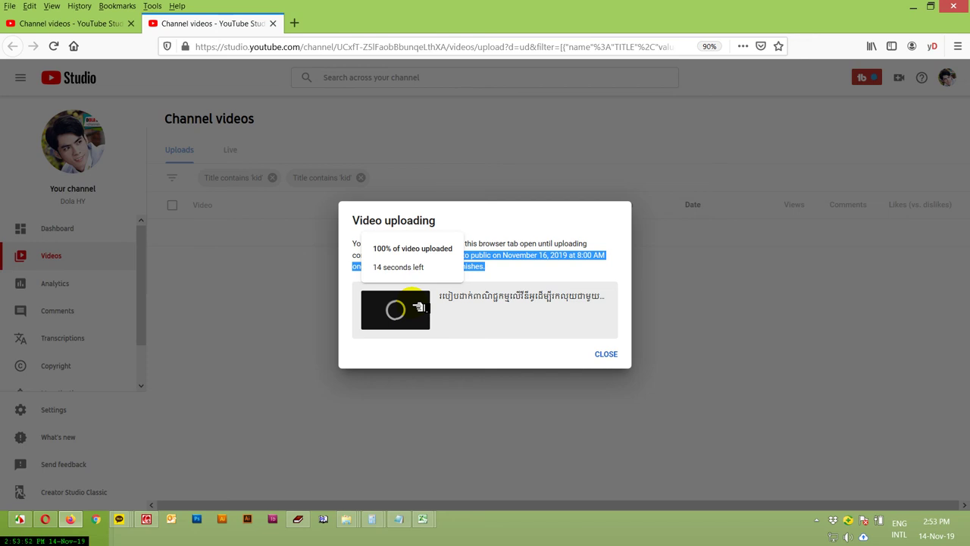
left_click(419, 307)
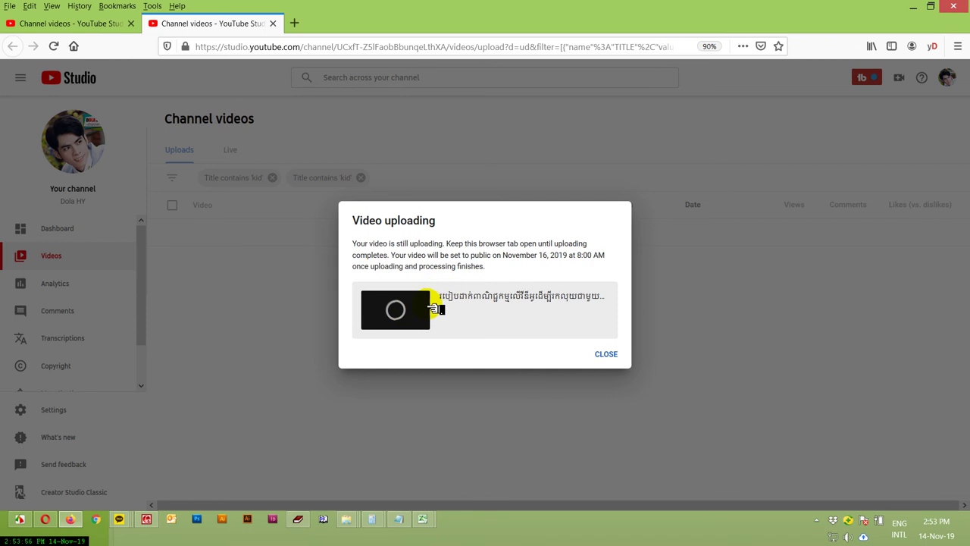
mouse_move(427, 312)
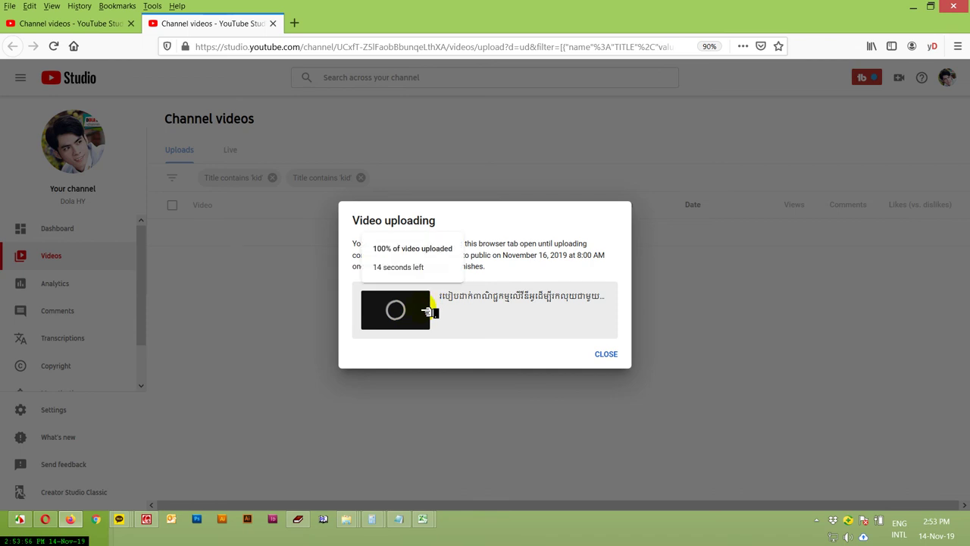
Step: Close the uploading notice and remove a "Title contains 'kid'" filter from the channel videos list
left_click(606, 360)
left_click(97, 258)
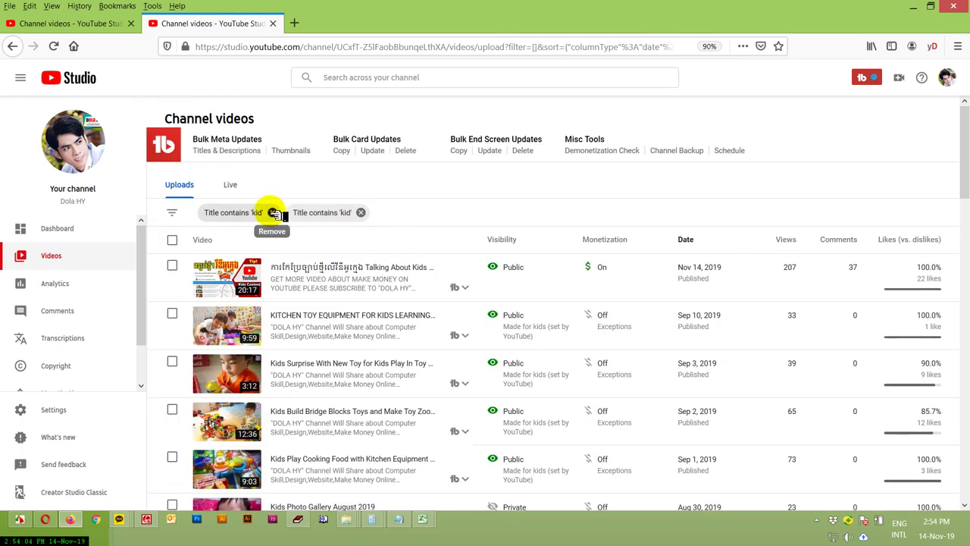
left_click(274, 213)
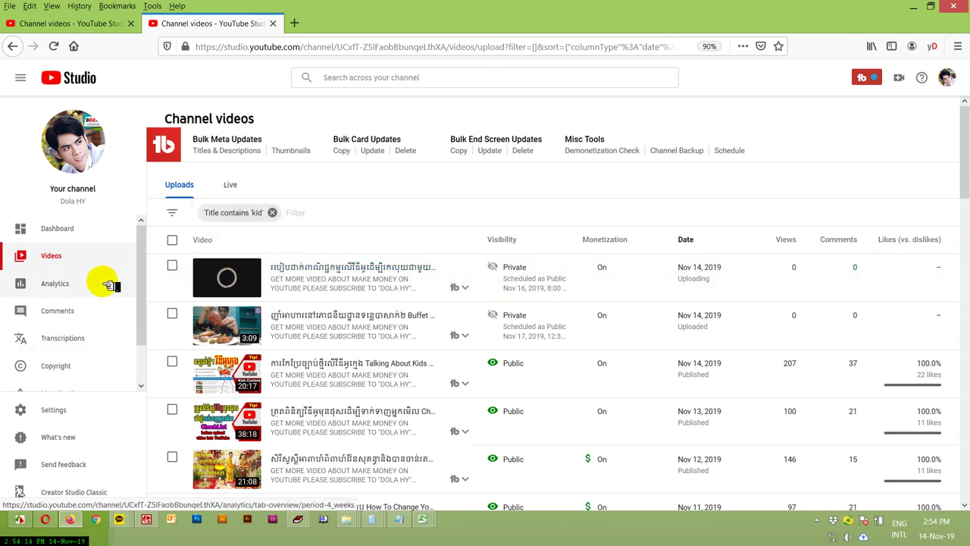
Step: In the channel's advanced settings, set the channel as not made for kids and save the settings
left_click_drag(139, 235, 141, 314)
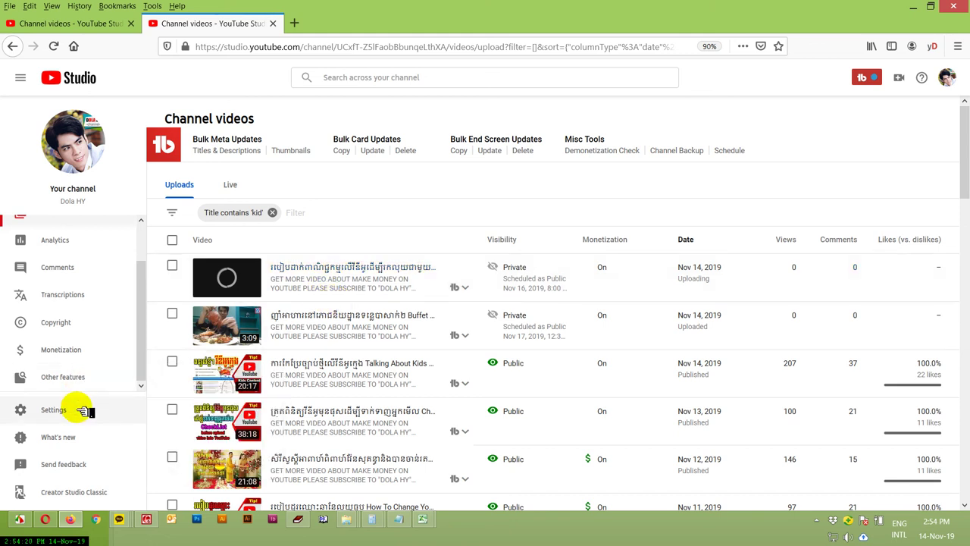
left_click(53, 409)
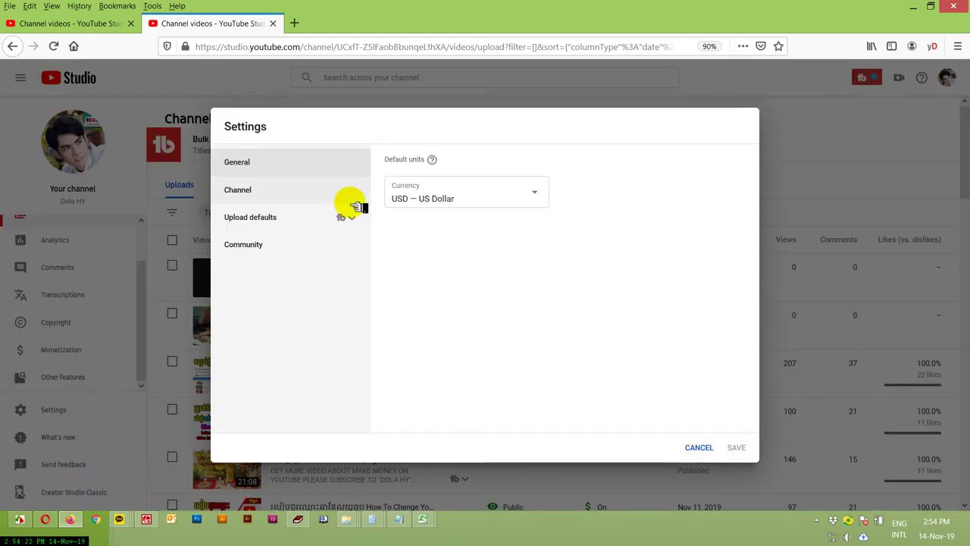
left_click(250, 192)
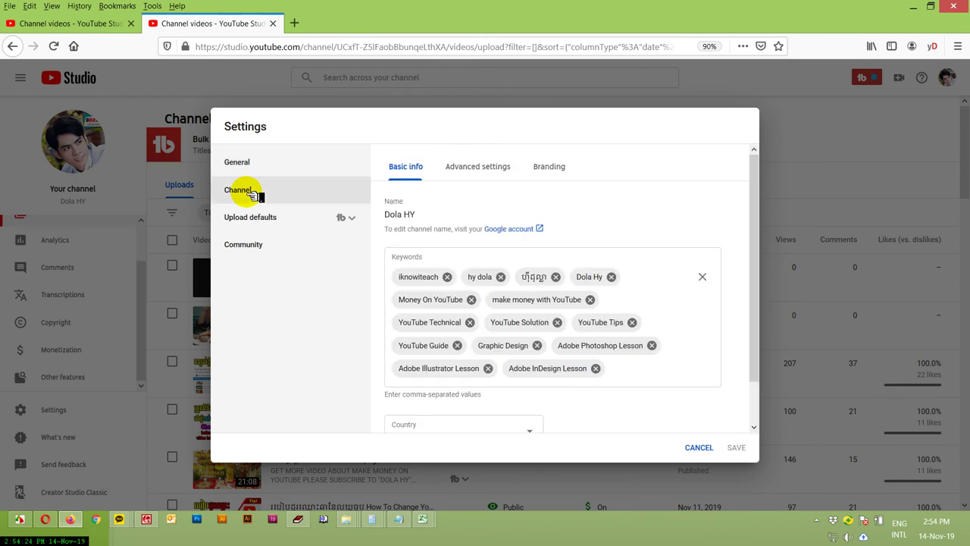
left_click(496, 168)
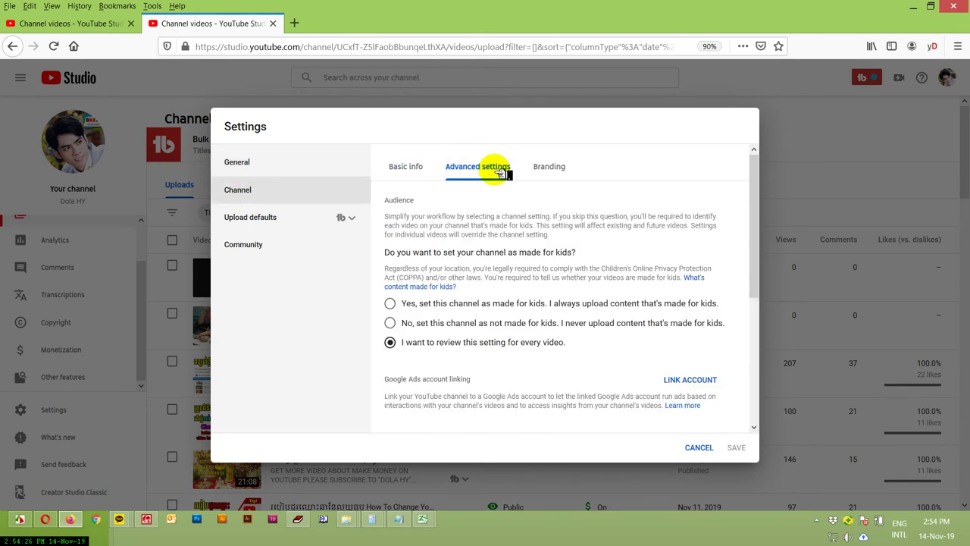
scroll(549, 328, "down", 1)
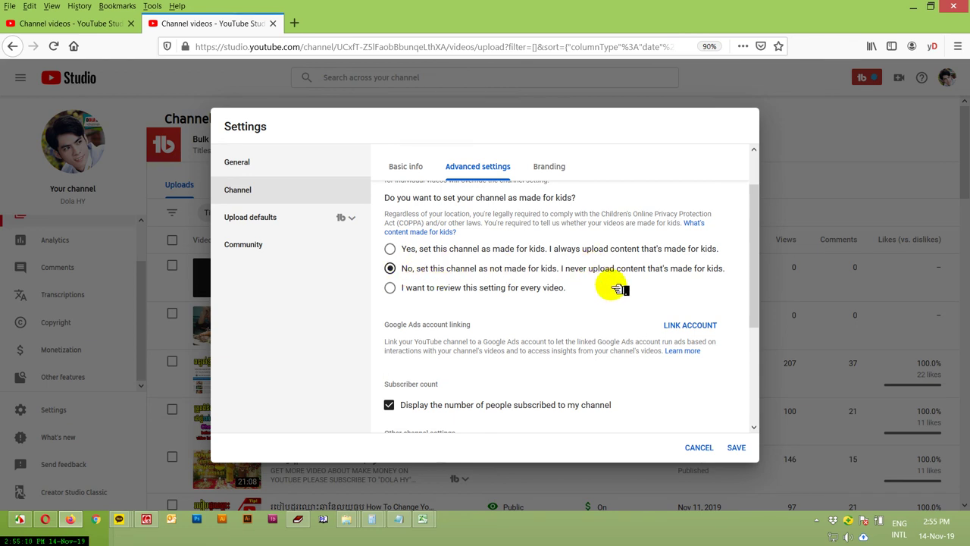
scroll(613, 295, "down", 3)
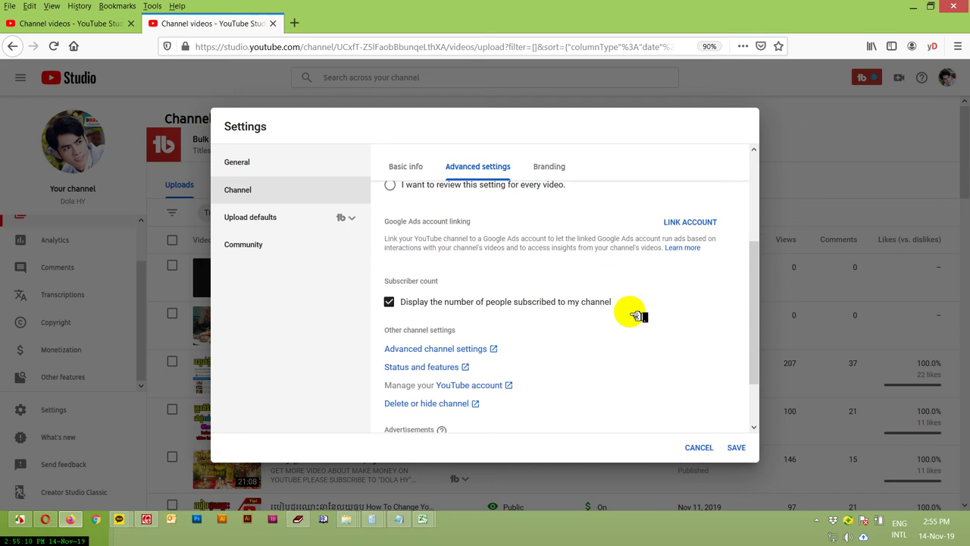
left_click(736, 448)
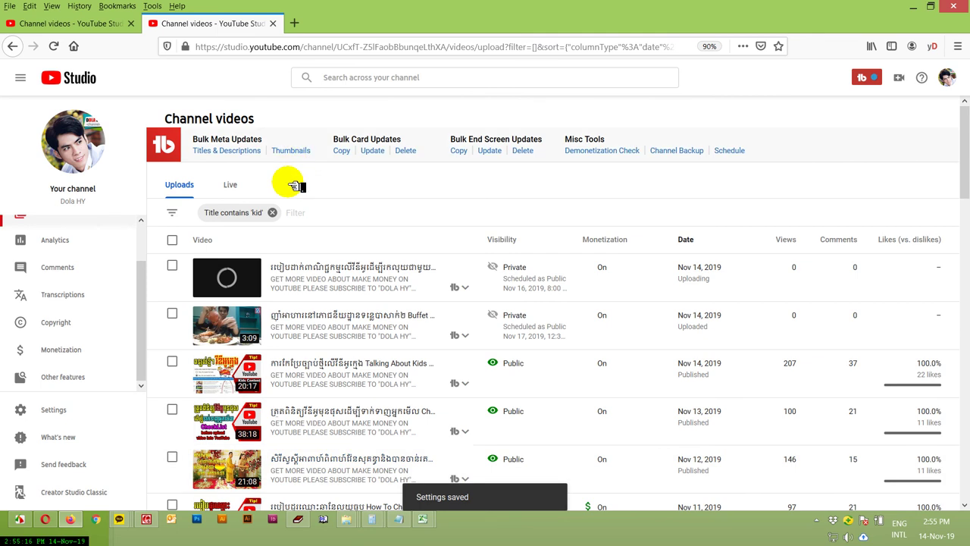
Step: Filter the channel videos by titles containing "kid" and review the visibility and monetization of the listed videos
left_click(303, 215)
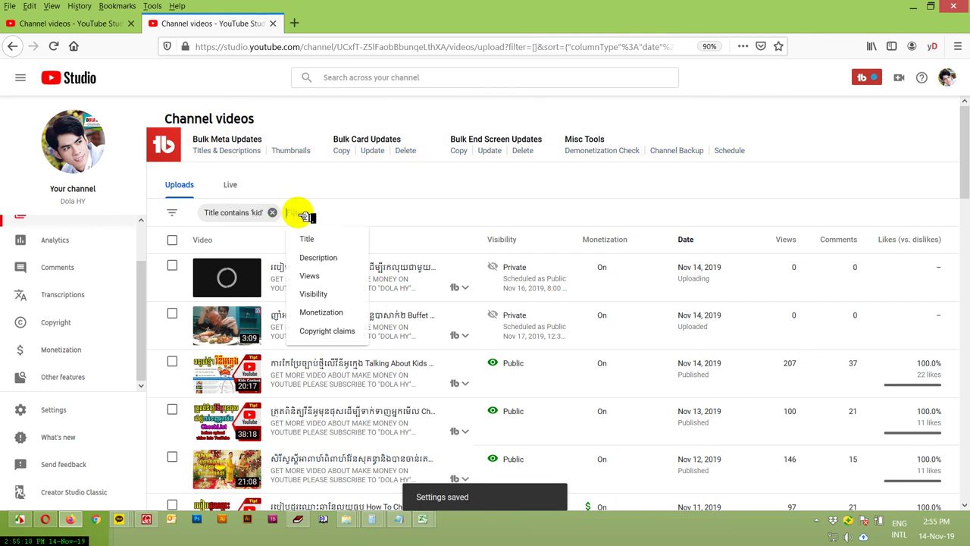
type("kid")
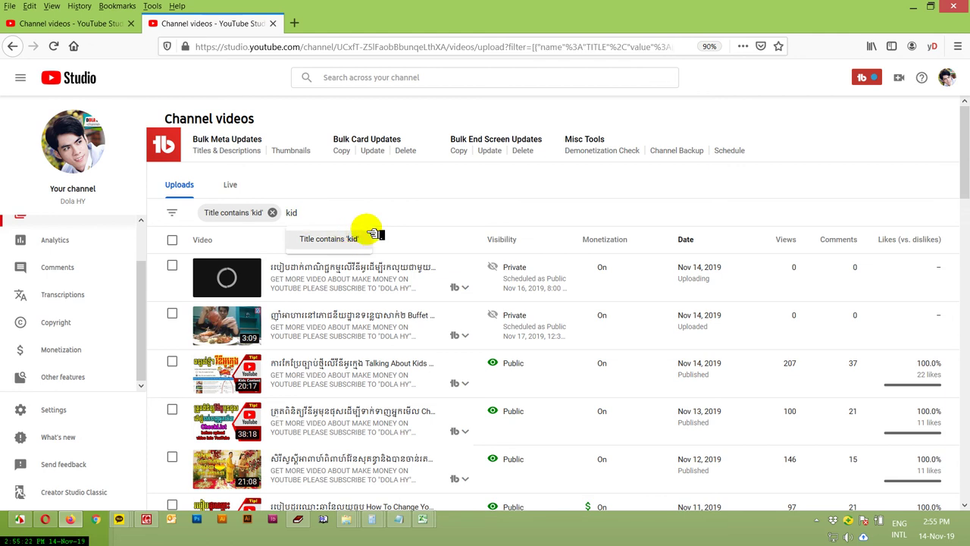
key("Return")
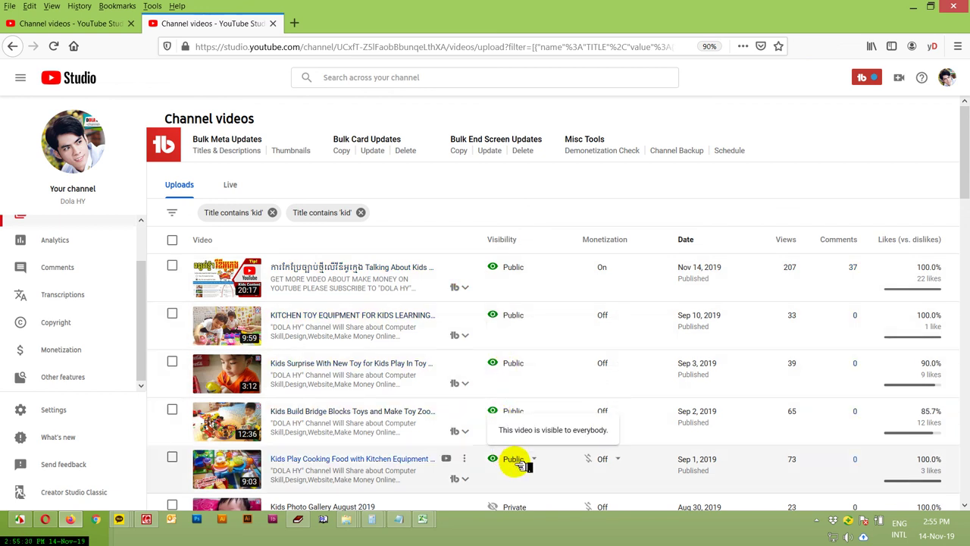
scroll(521, 466, "down", 5)
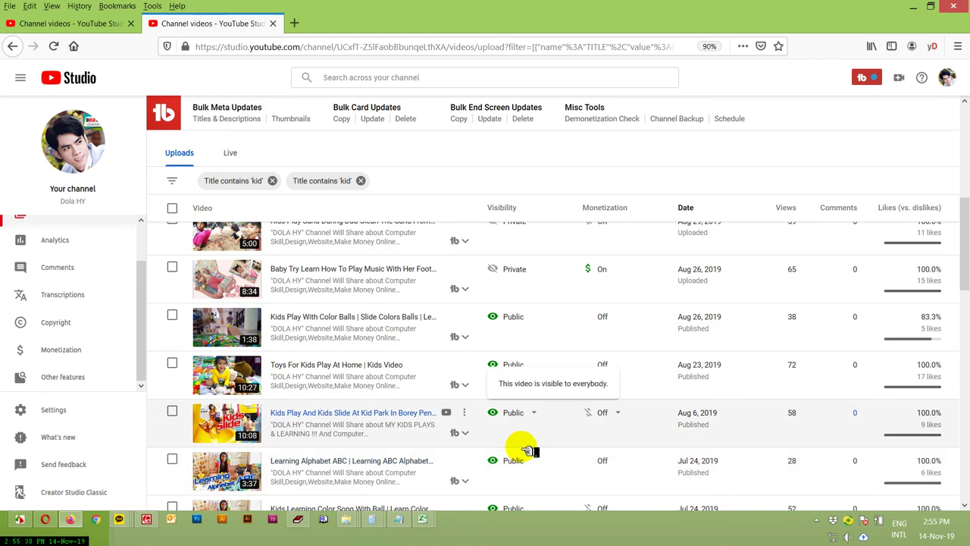
scroll(526, 451, "down", 3)
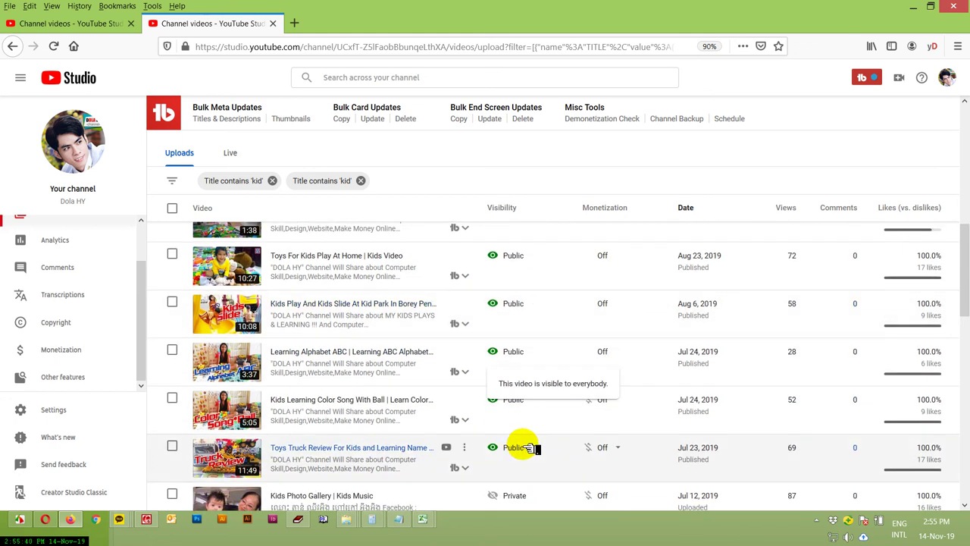